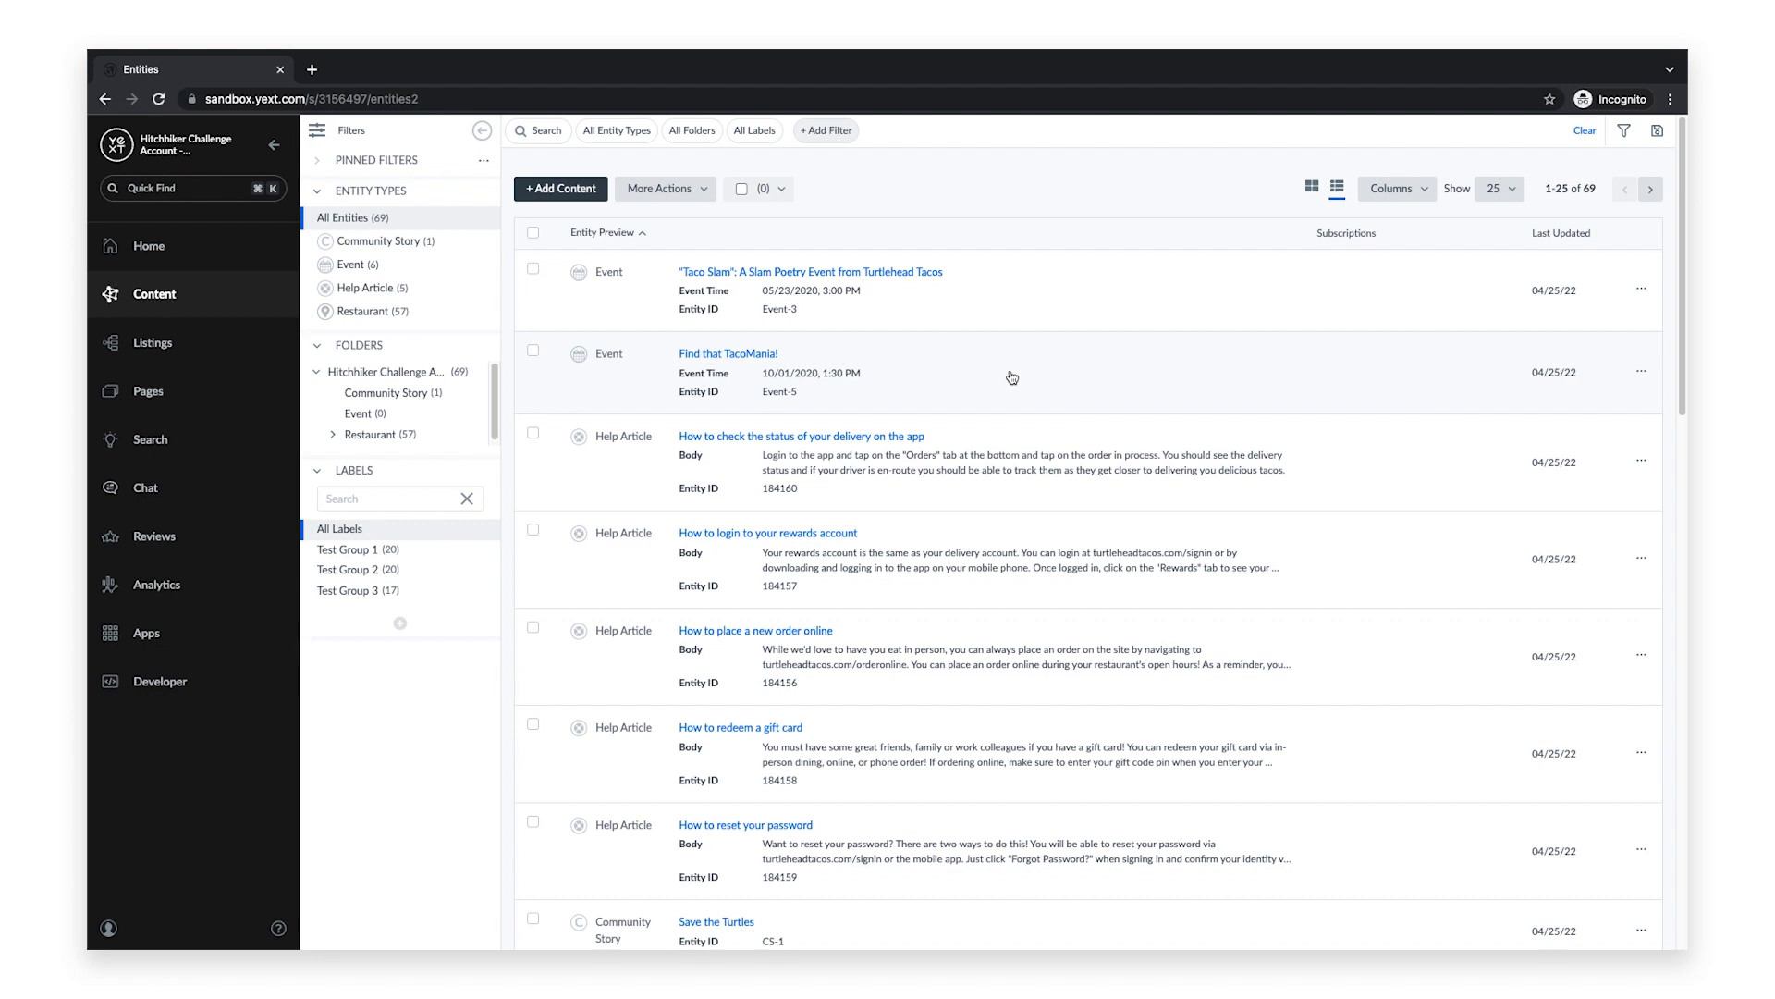
- Open the Roles page under Account Settings from the profile avatar menu
left_click(108, 927)
left_click(216, 849)
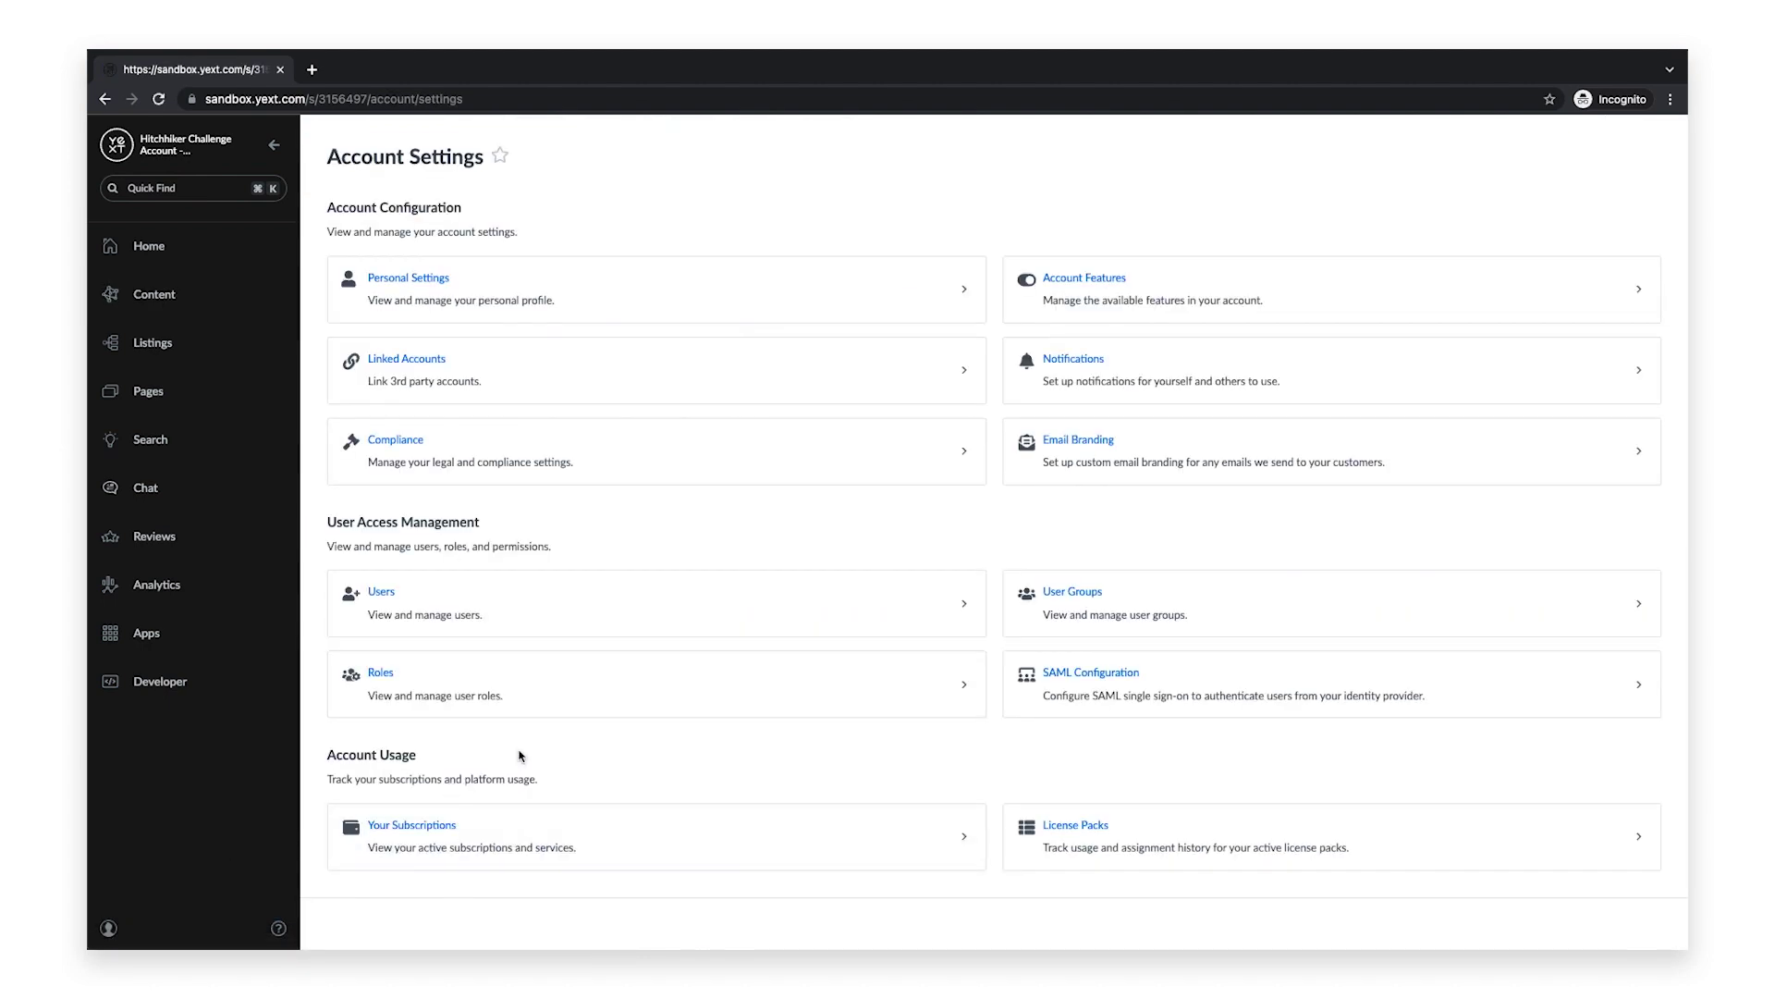
left_click(551, 693)
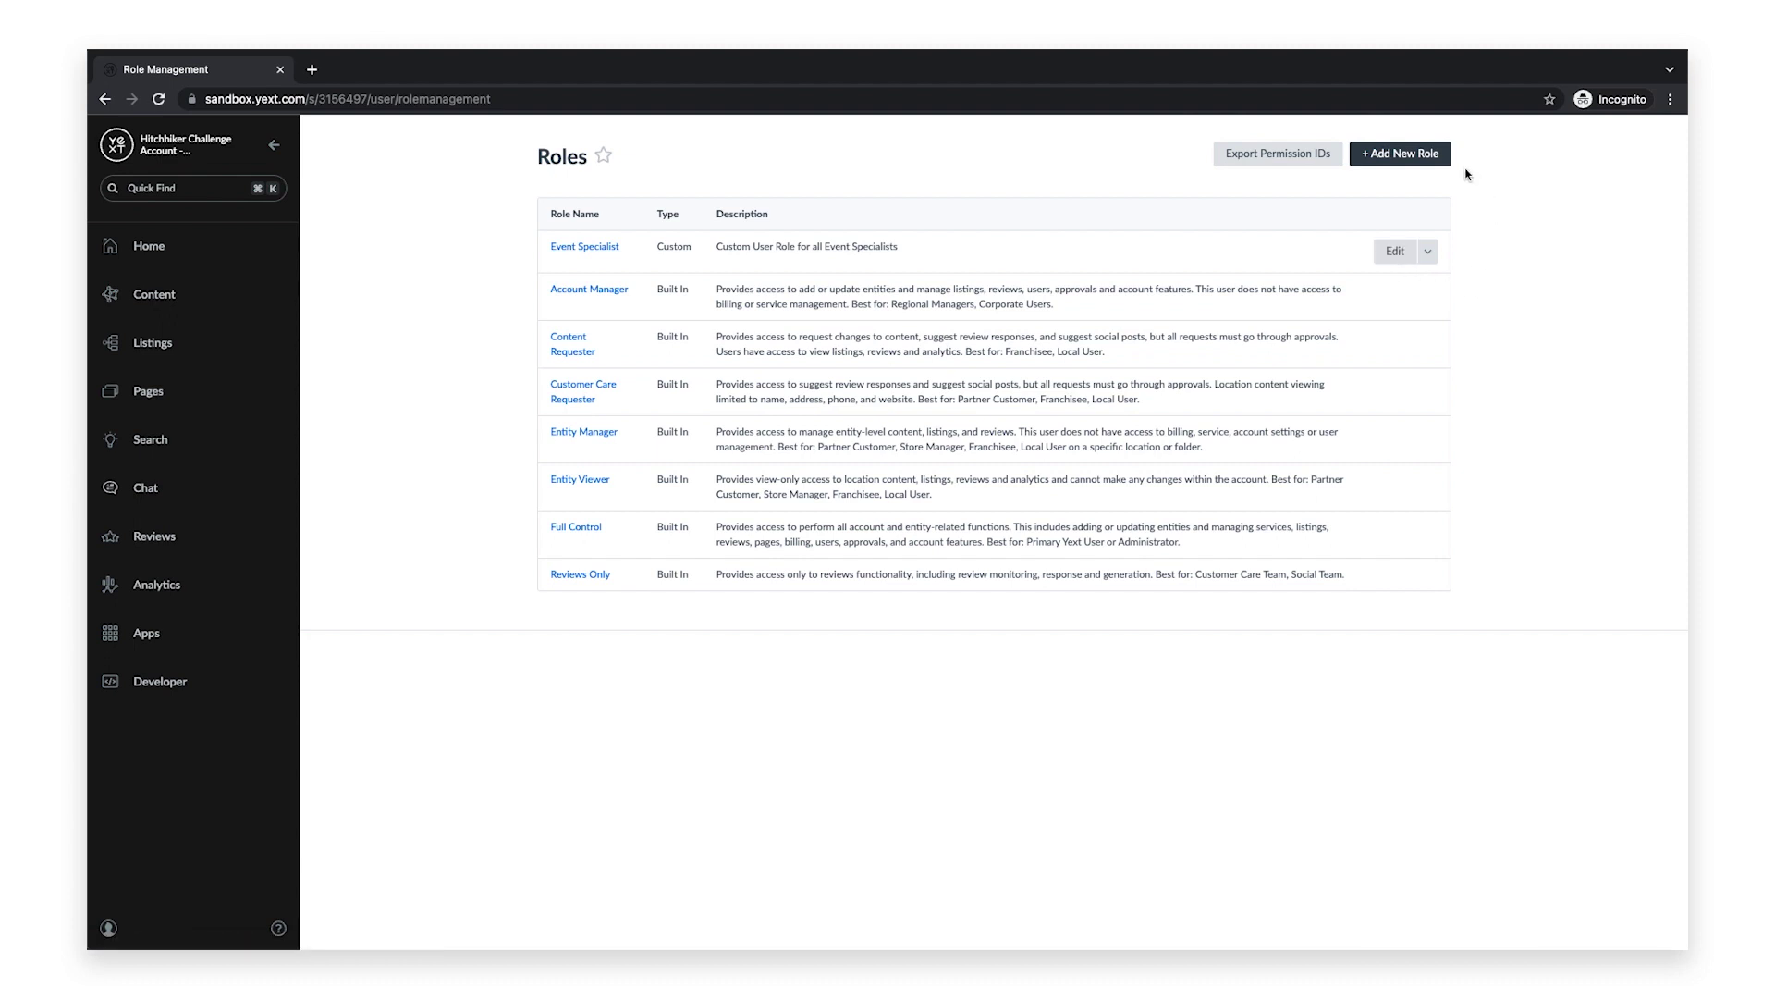
- Add a role named 'Account Associate' described as 'Custom User Role for all Account Associates'
left_click(1436, 165)
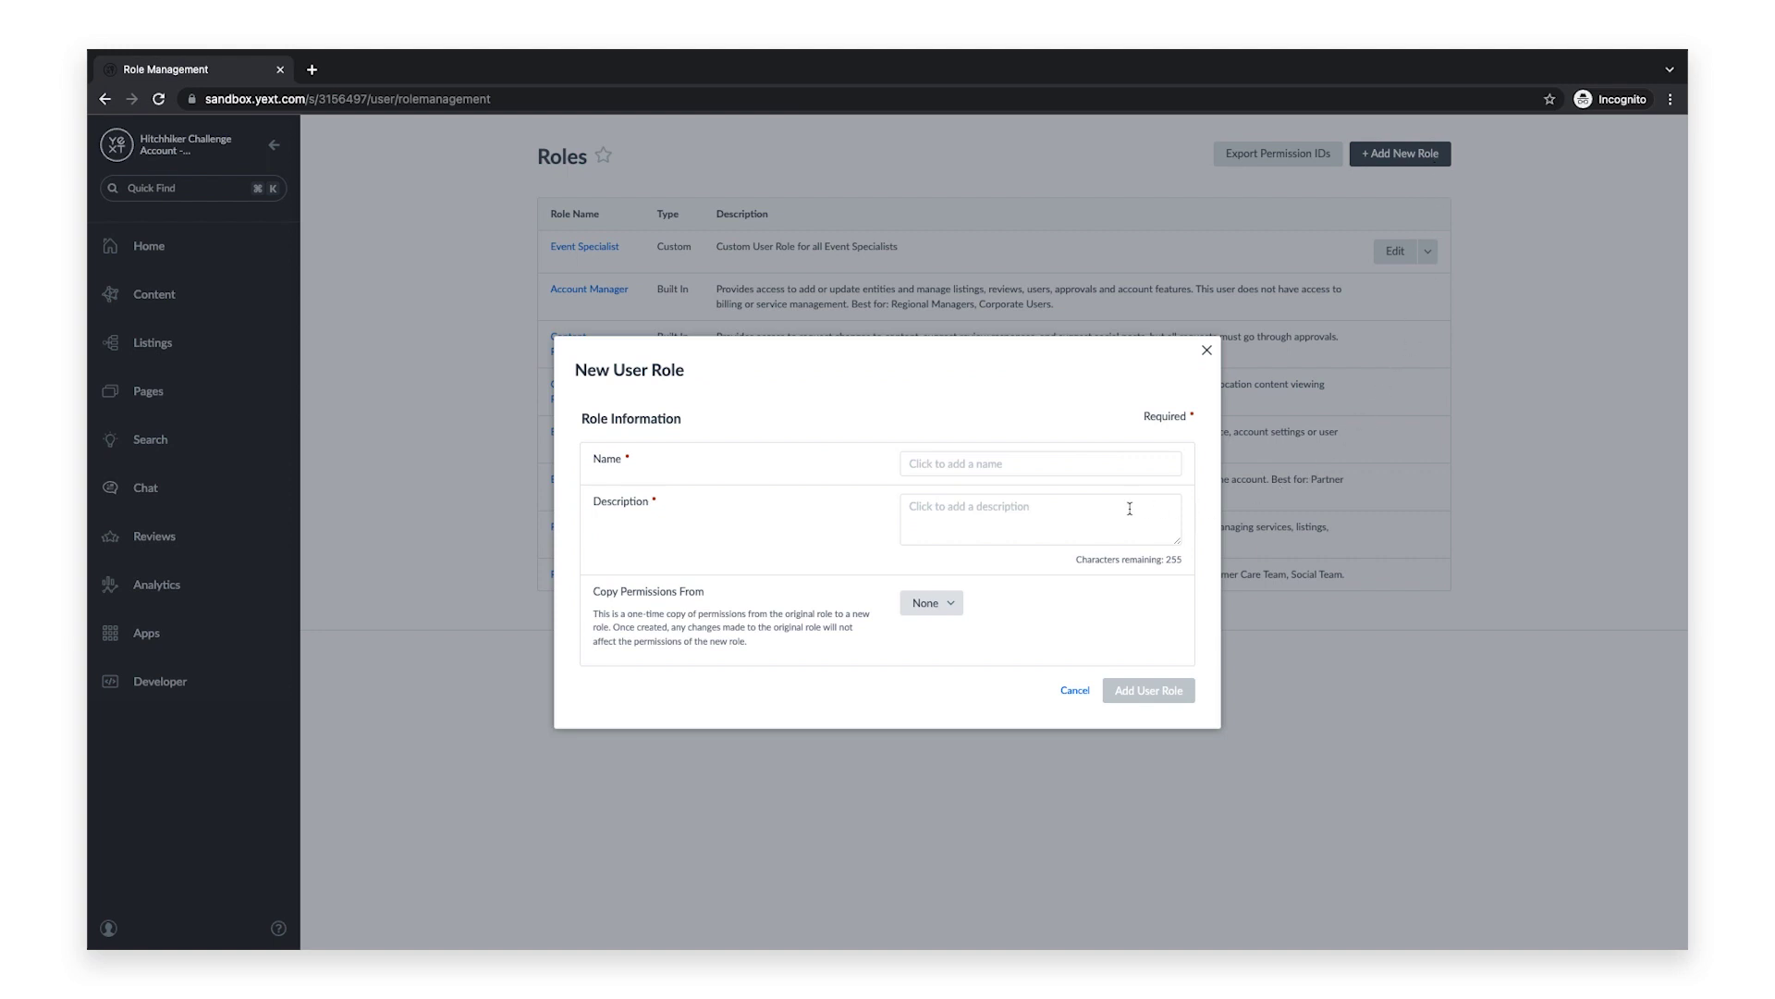
left_click(1049, 466)
type("Account Associate")
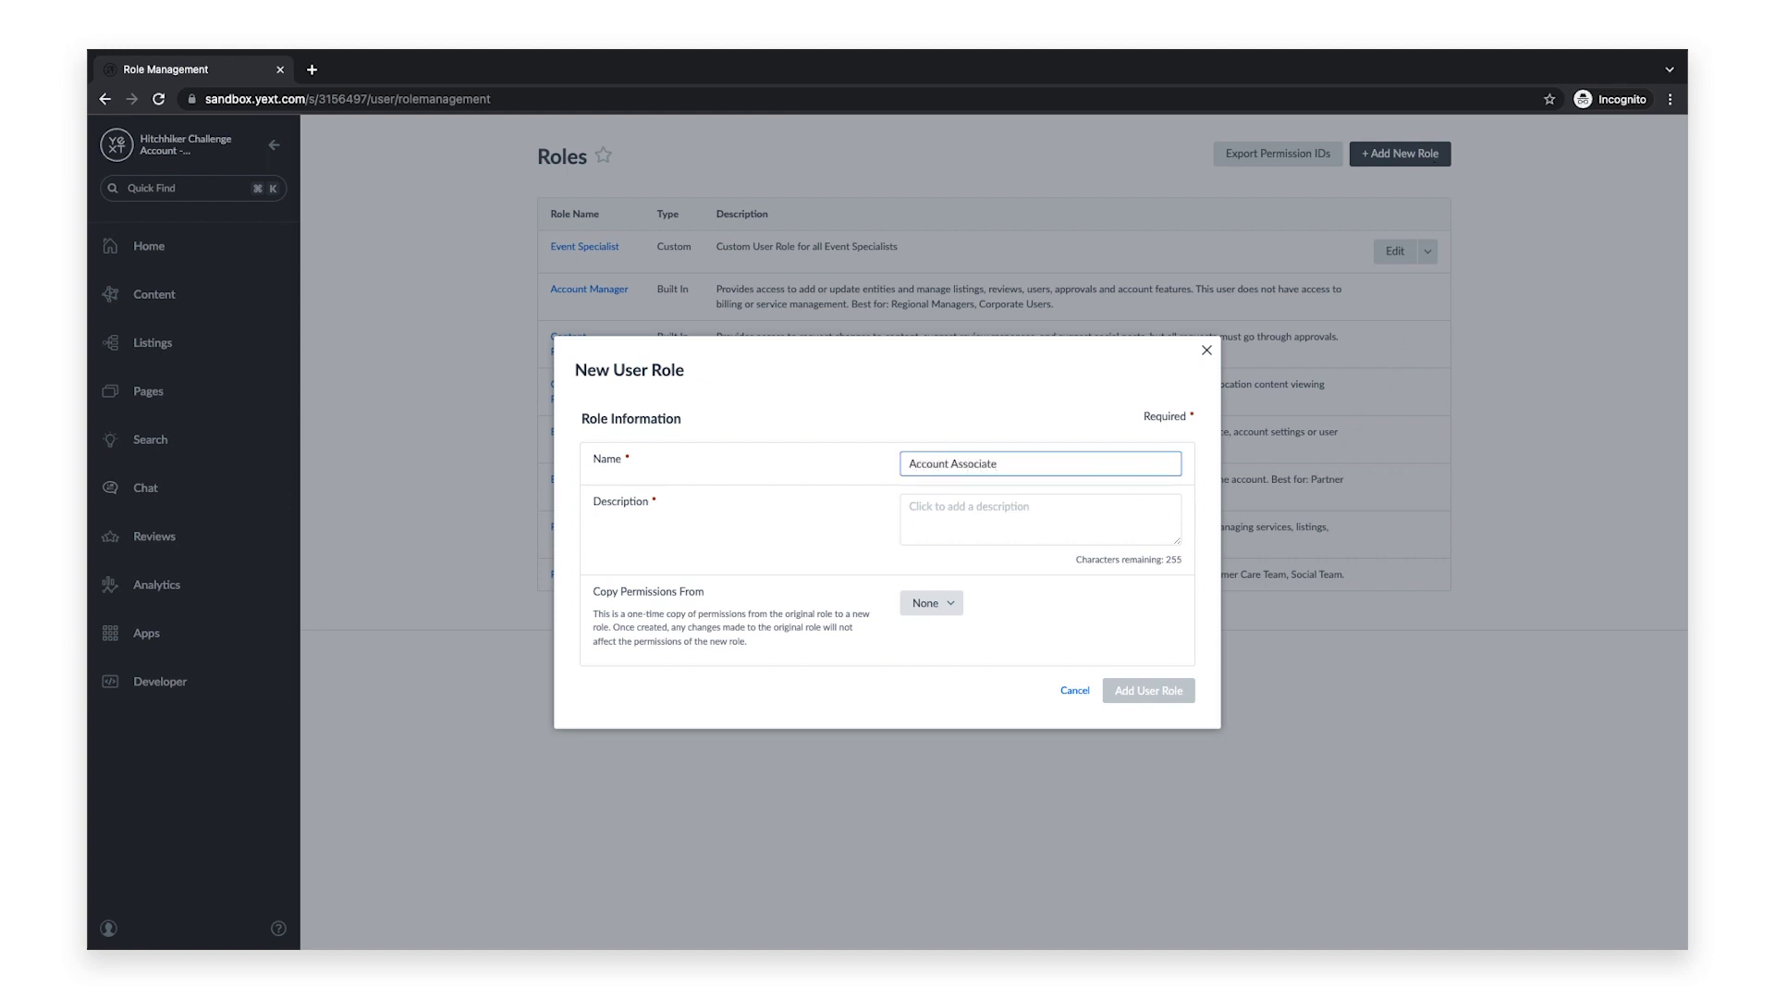
left_click(1064, 513)
type("Custom User R")
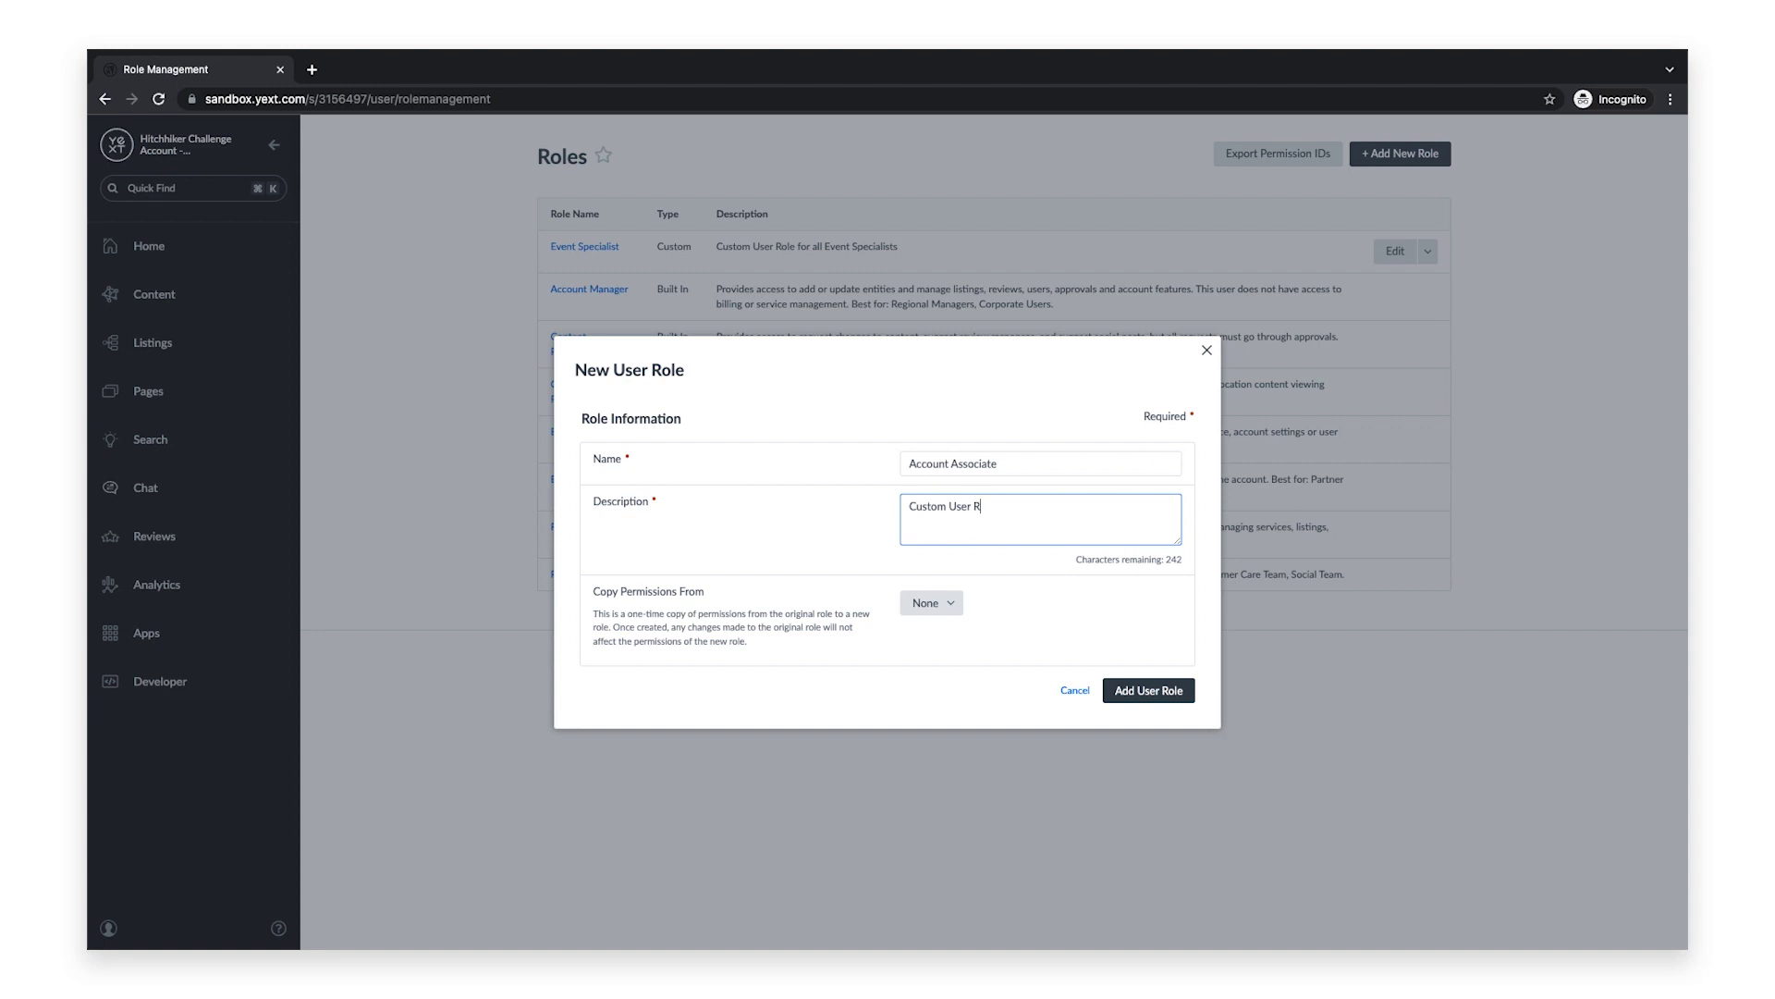
type("ole for all Account Associates")
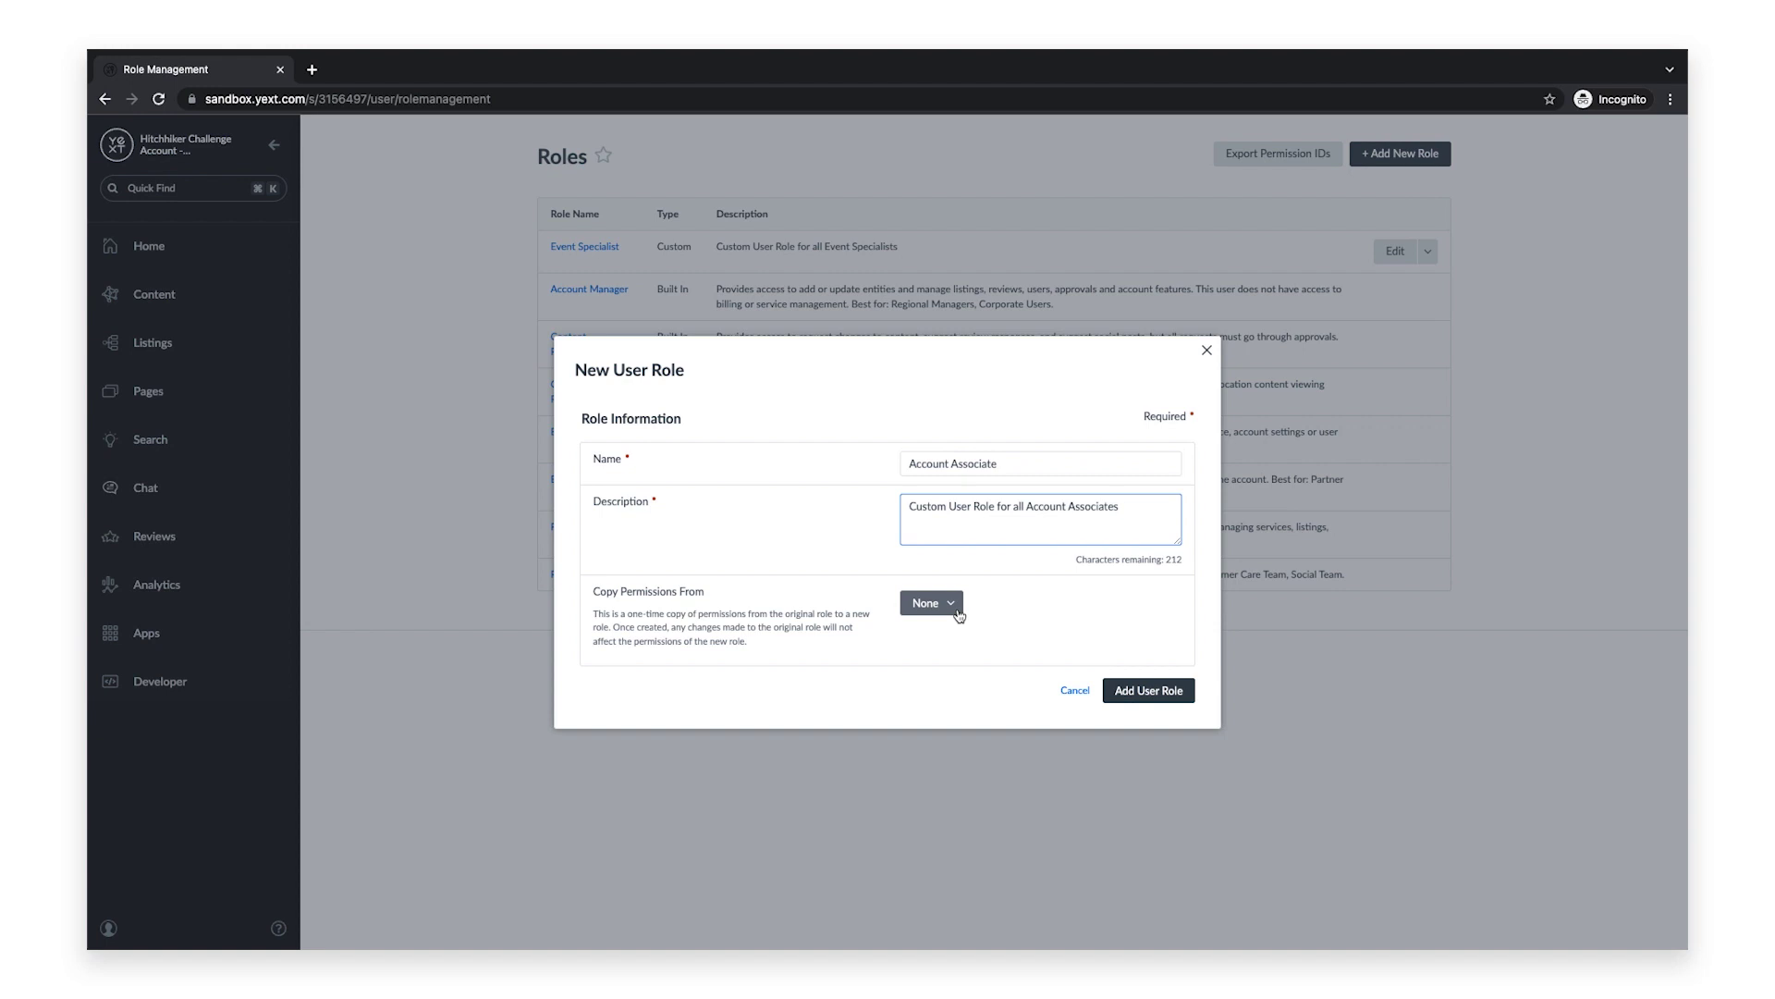
left_click(1148, 701)
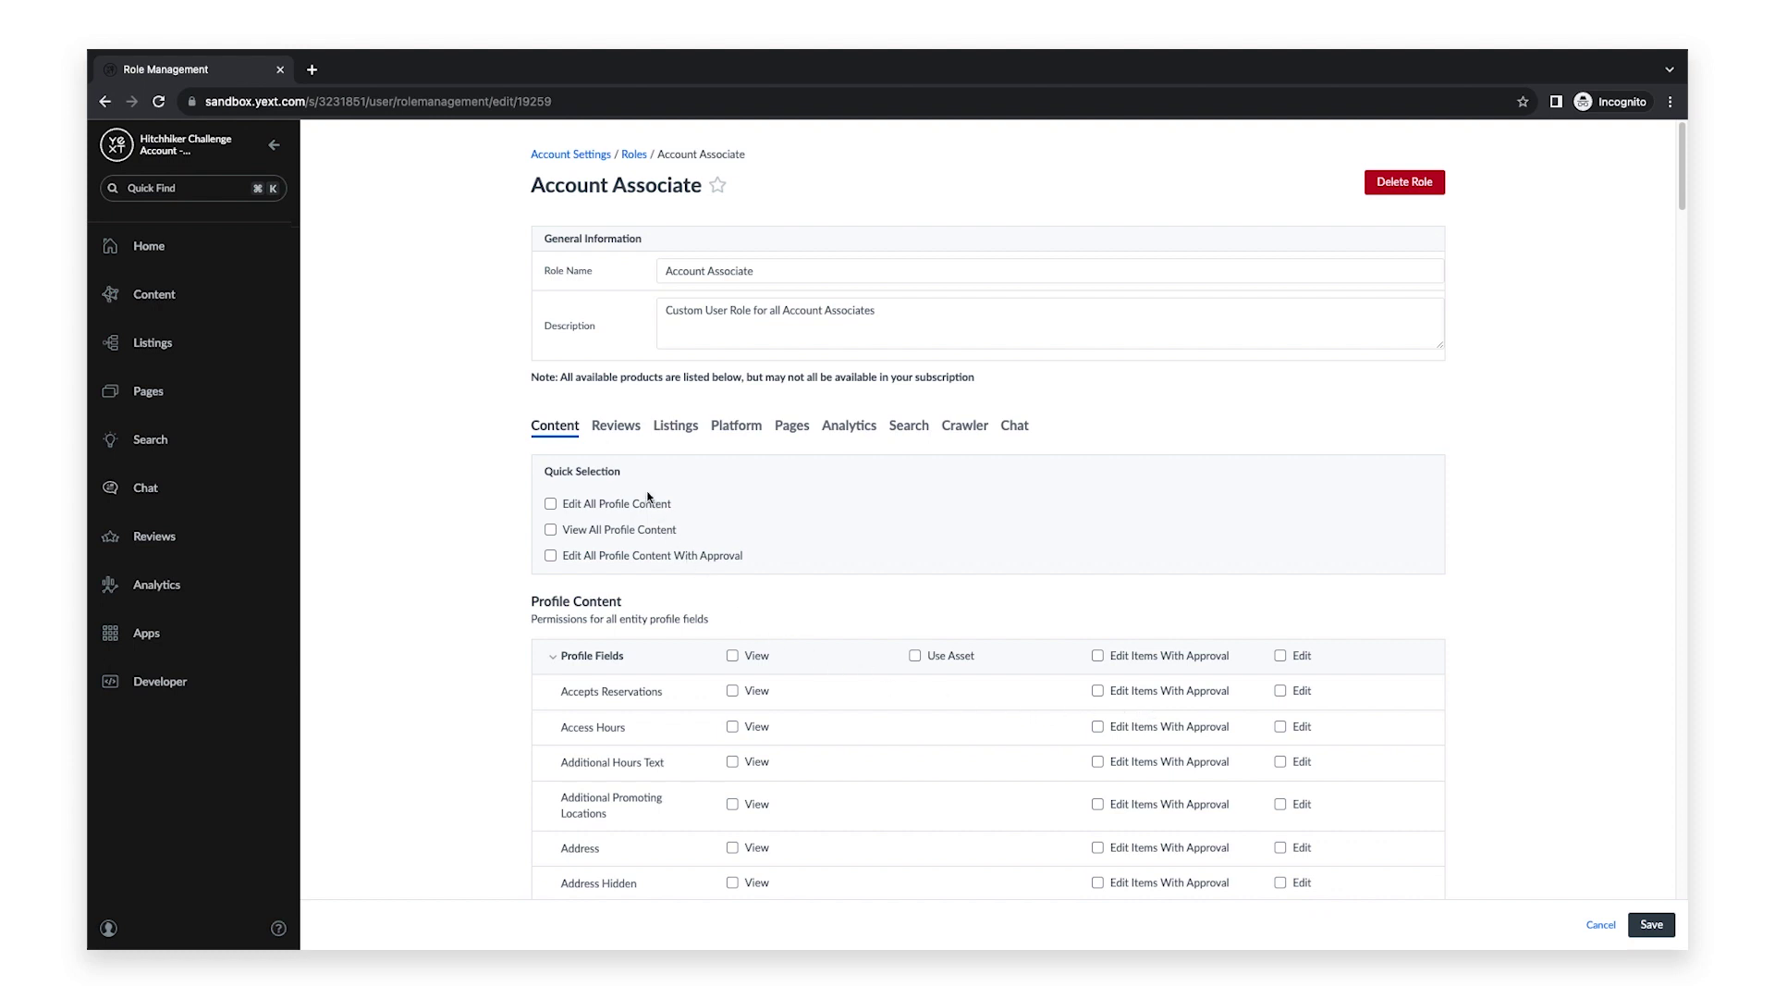
- Browse the Reviews, Listings, Platform, Pages, Analytics, Search, Crawler and Chat permission tabs
left_click(634, 437)
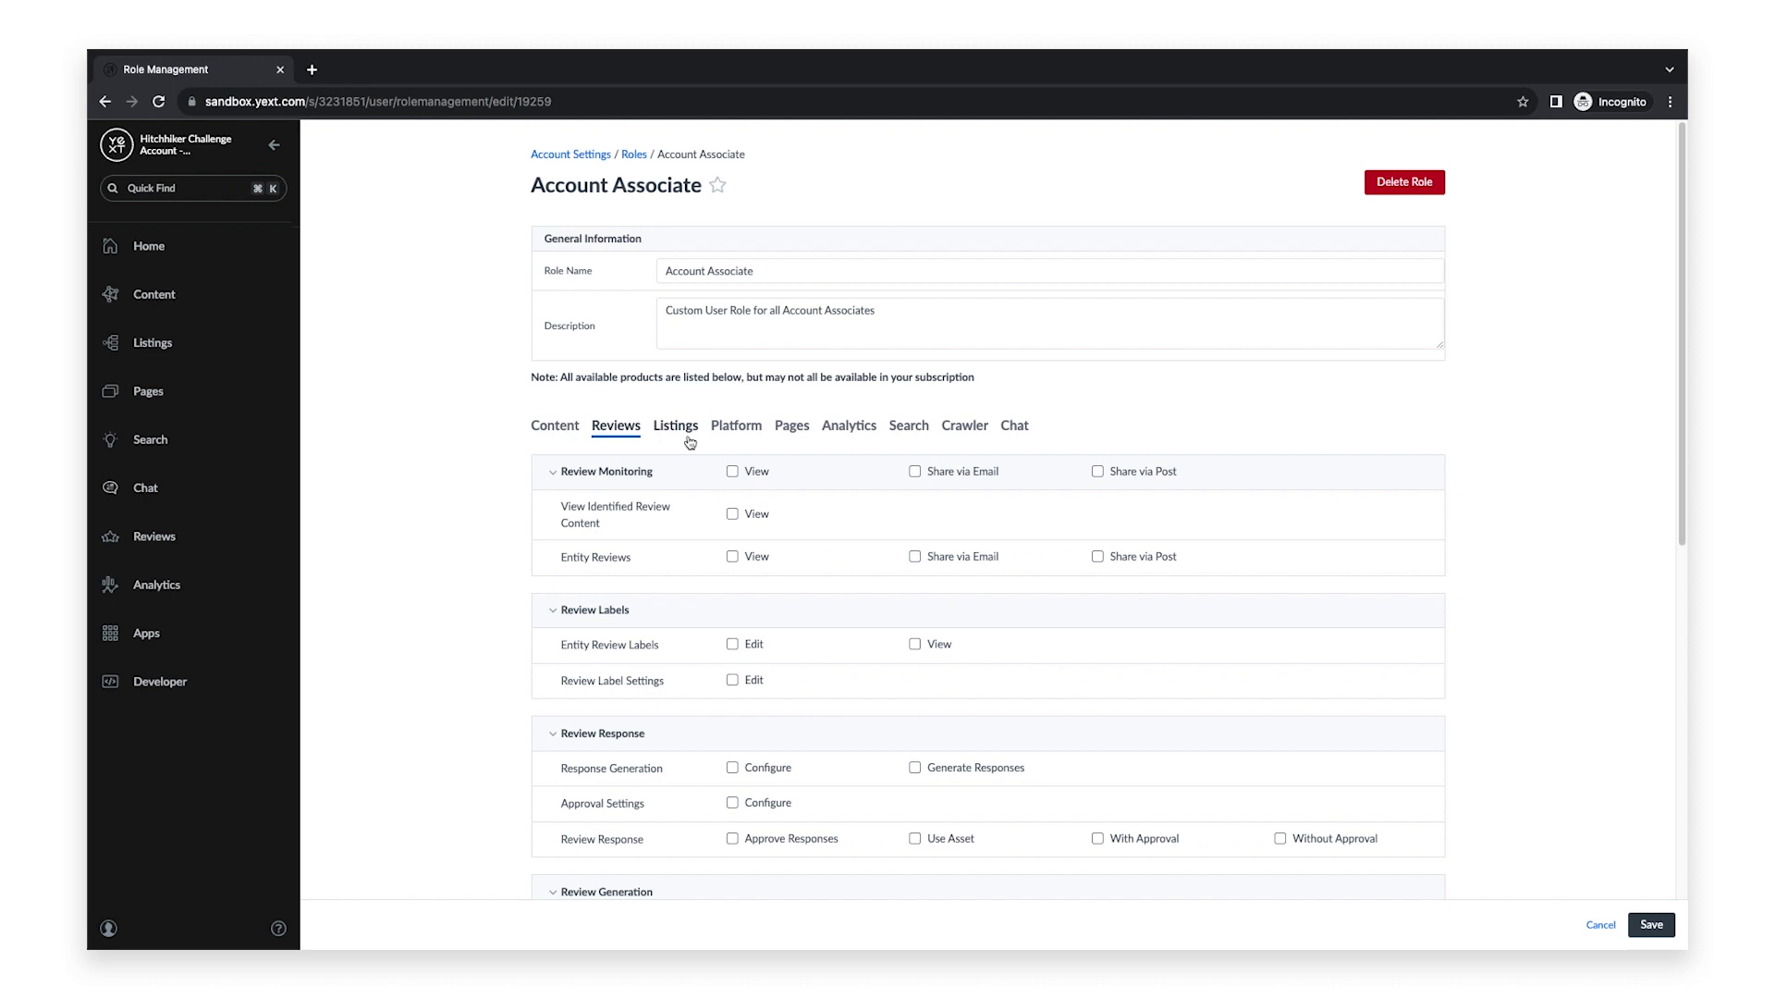
left_click(691, 446)
left_click(749, 438)
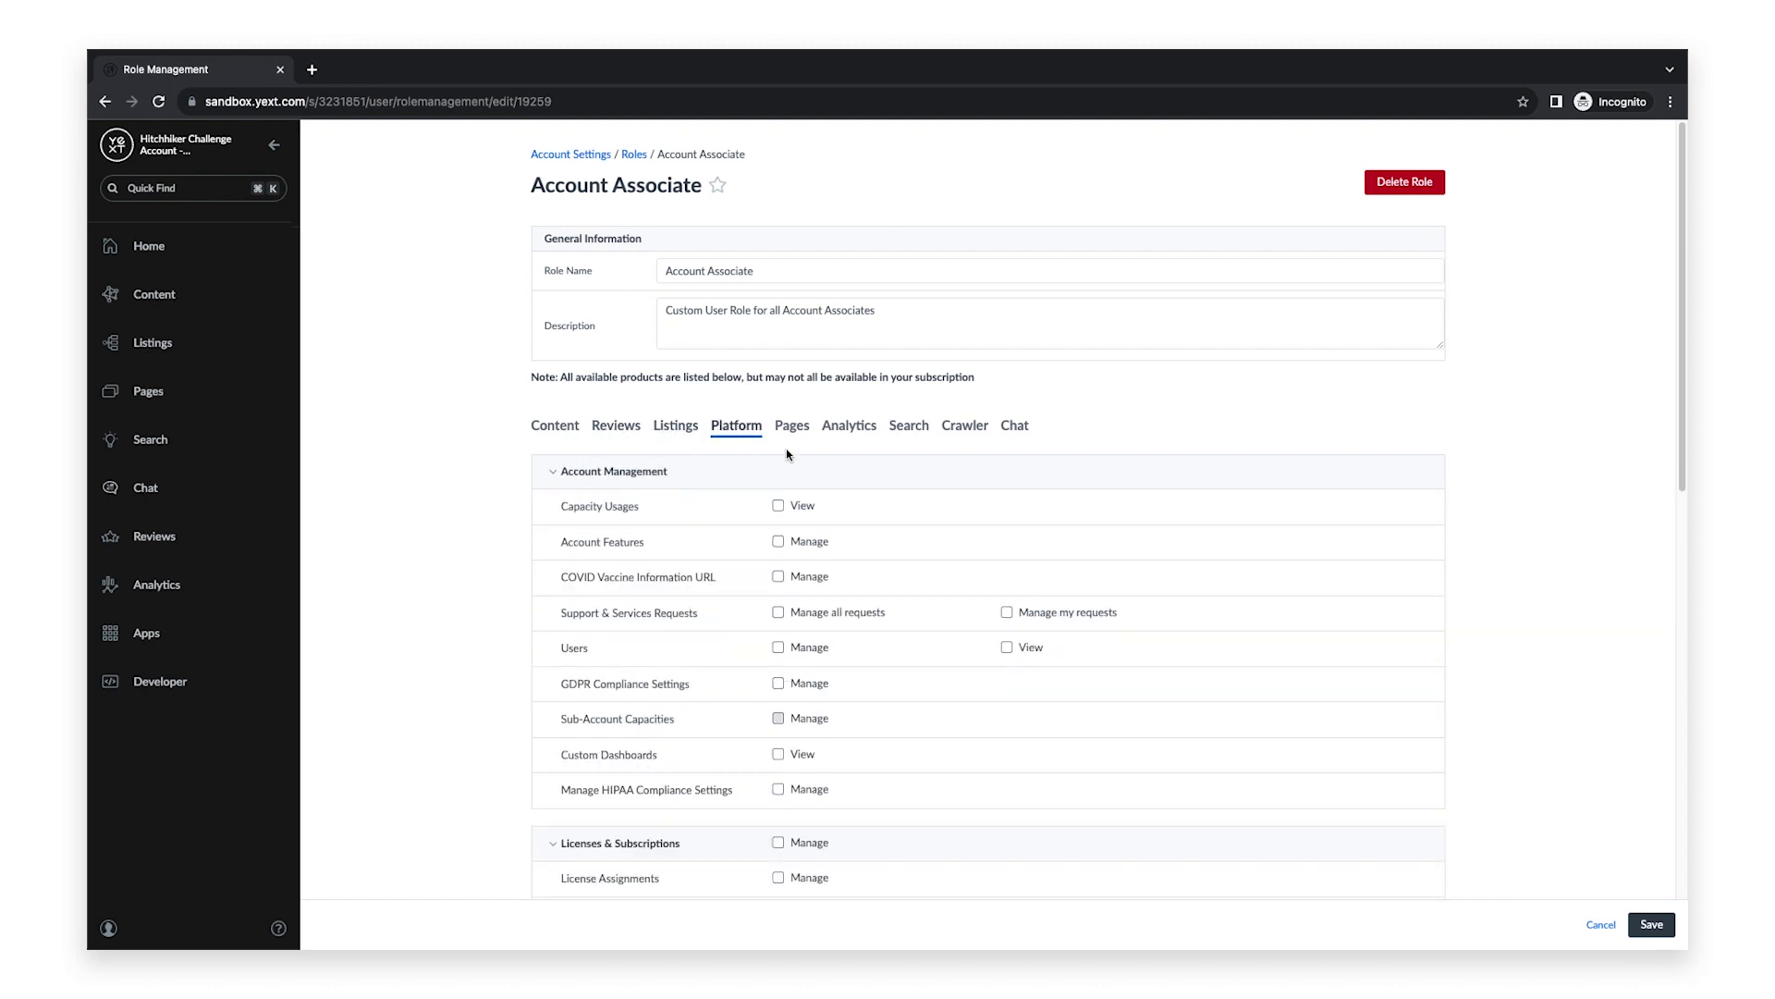
left_click(796, 442)
left_click(849, 442)
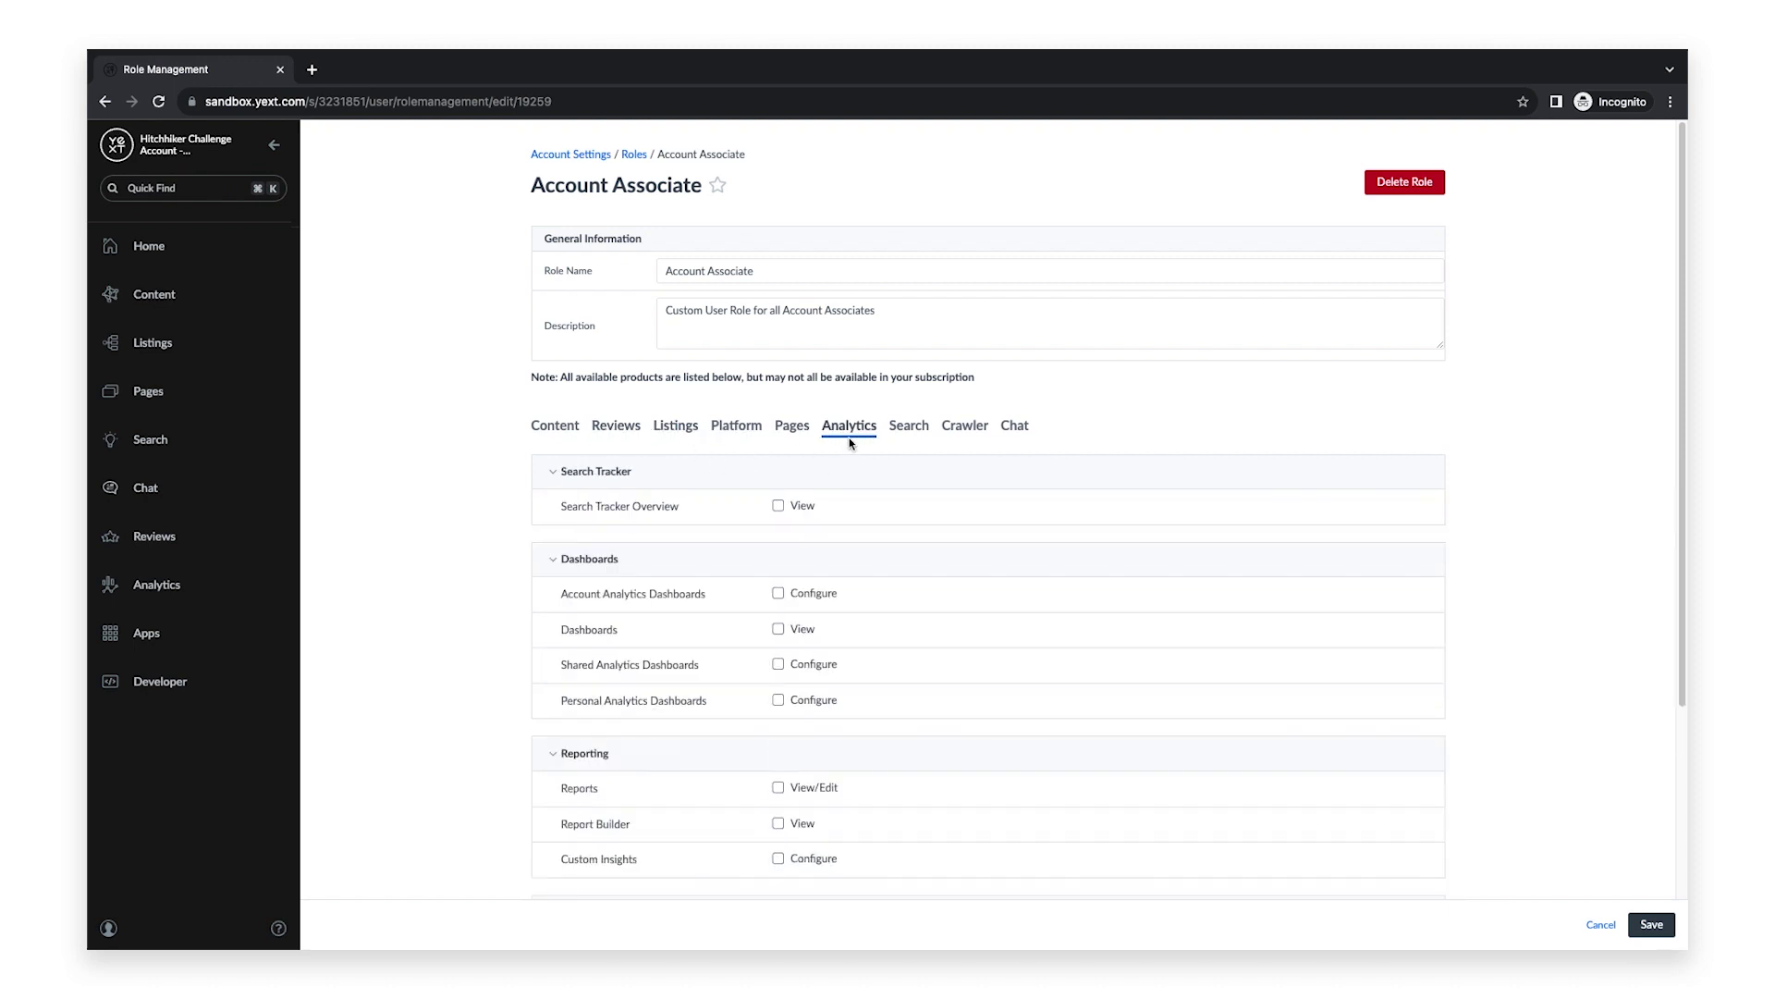
left_click(904, 450)
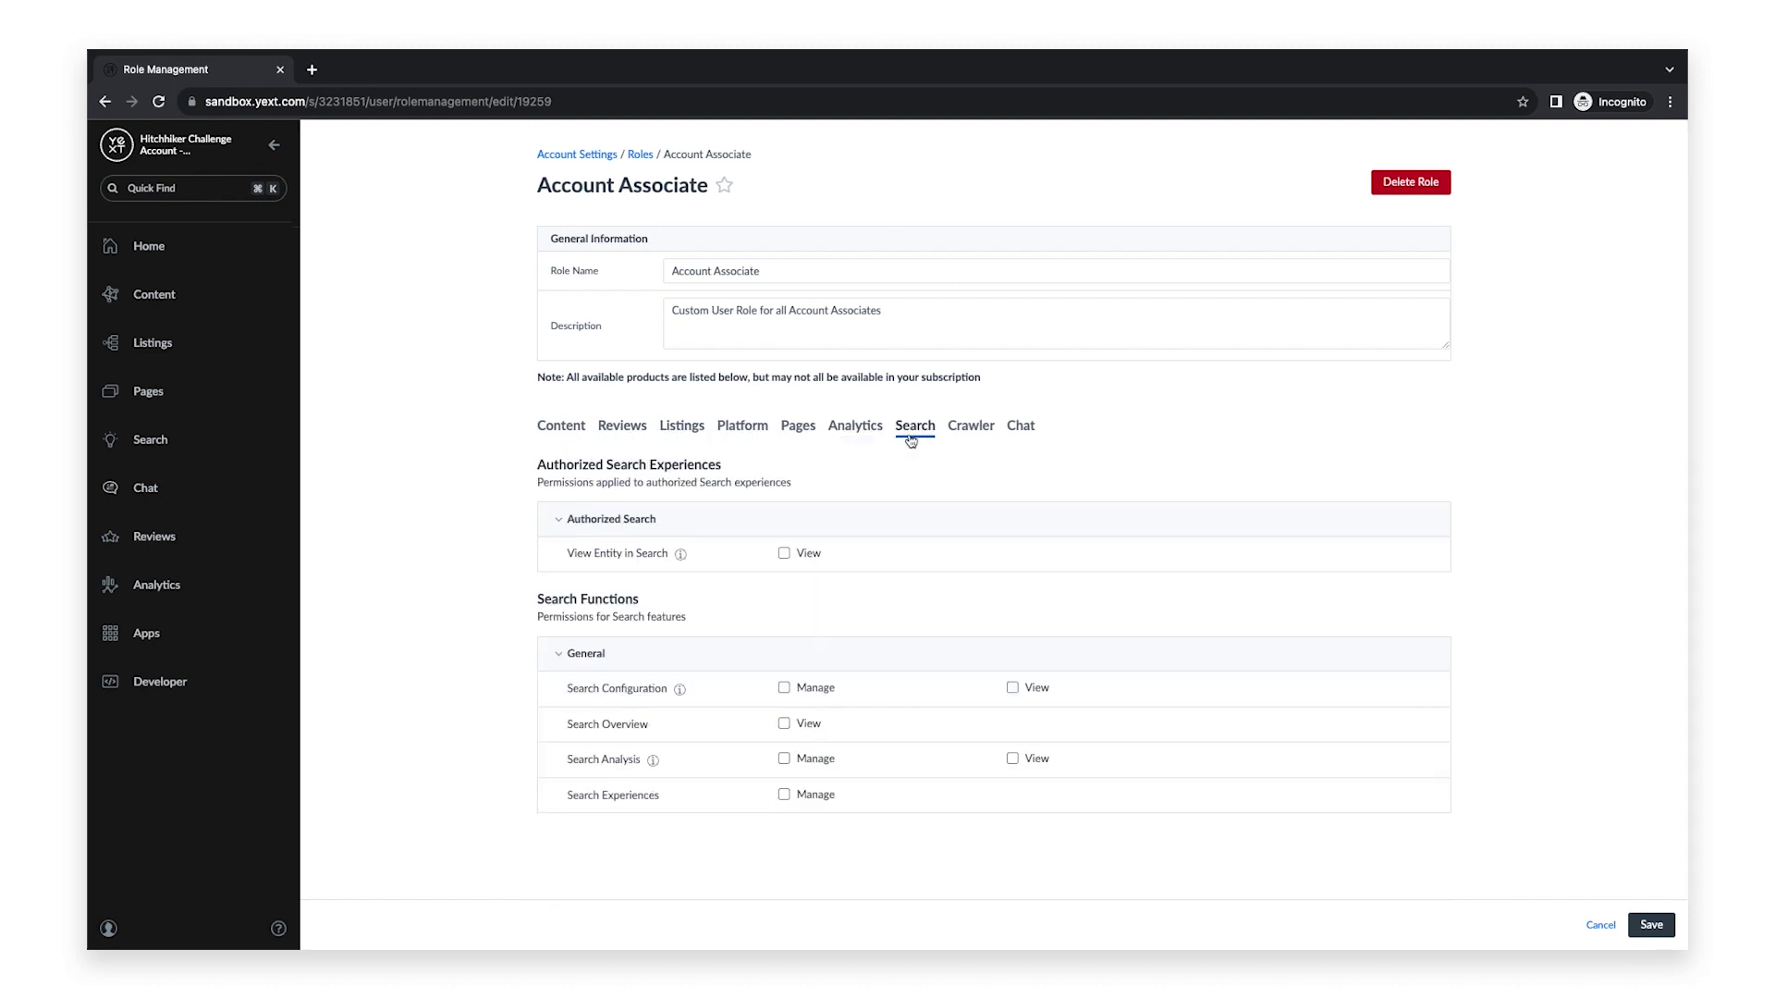
left_click(978, 436)
left_click(1026, 434)
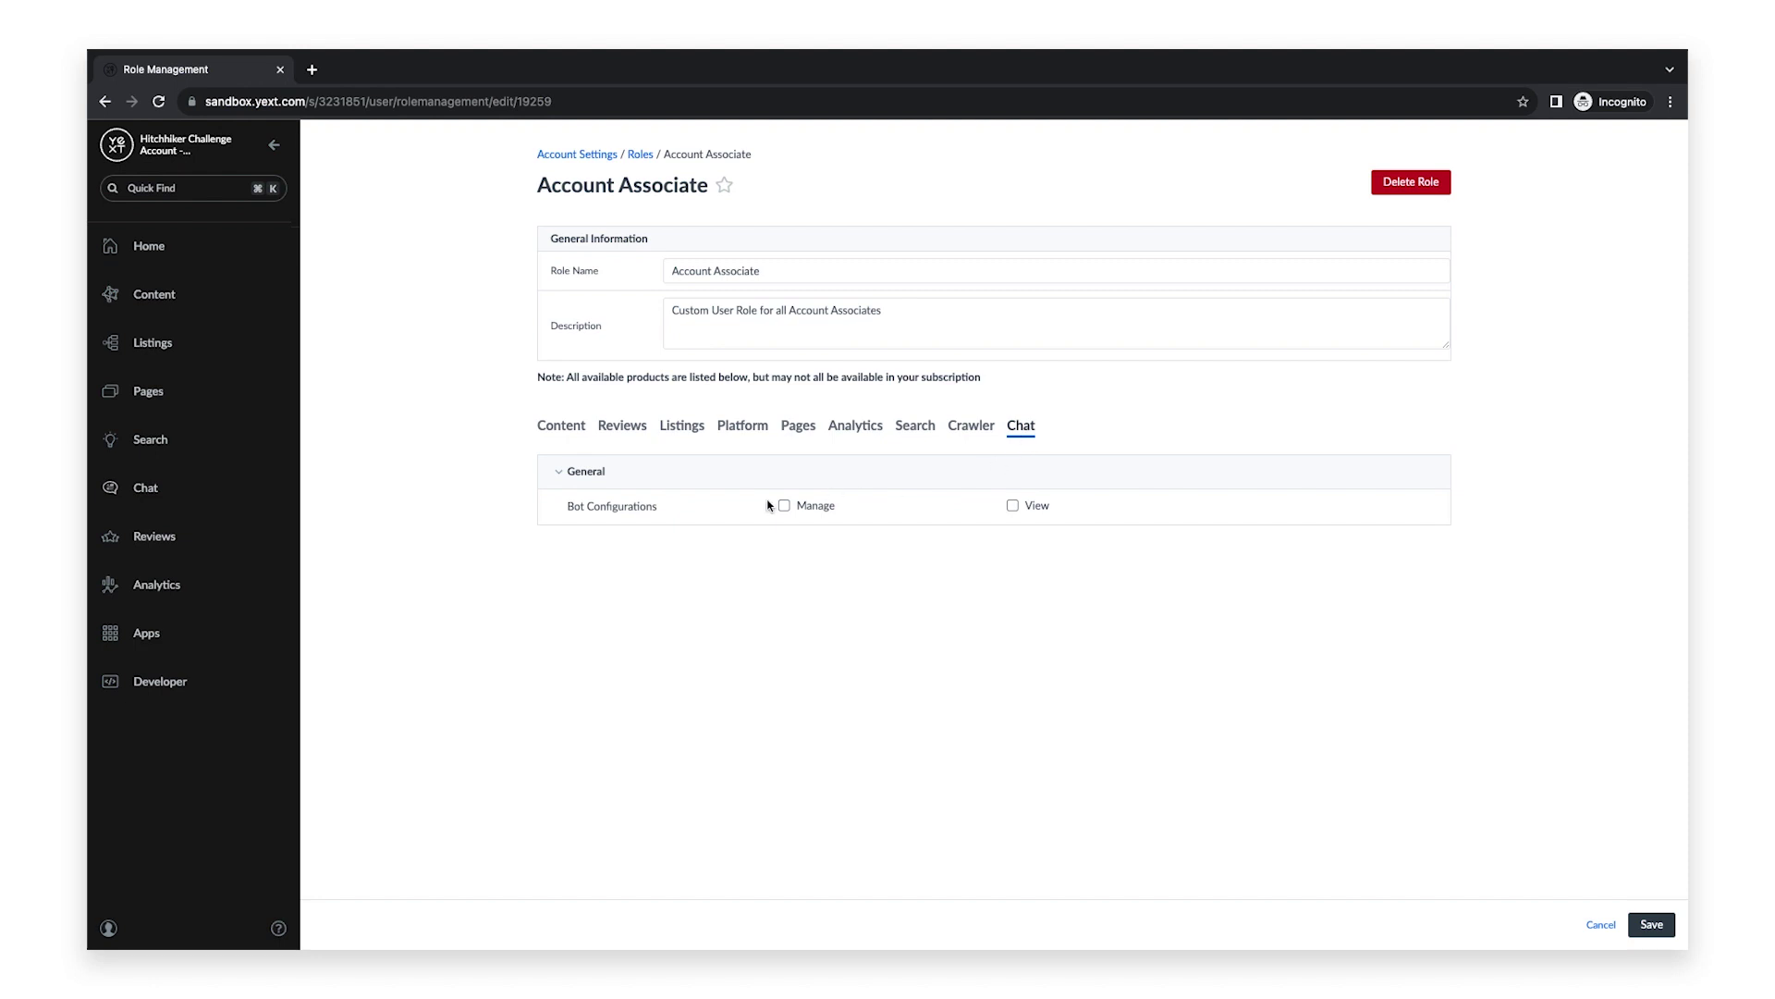
- Allow Edit All Profile Content With Approval, both review View permissions, and Use Asset
left_click(580, 445)
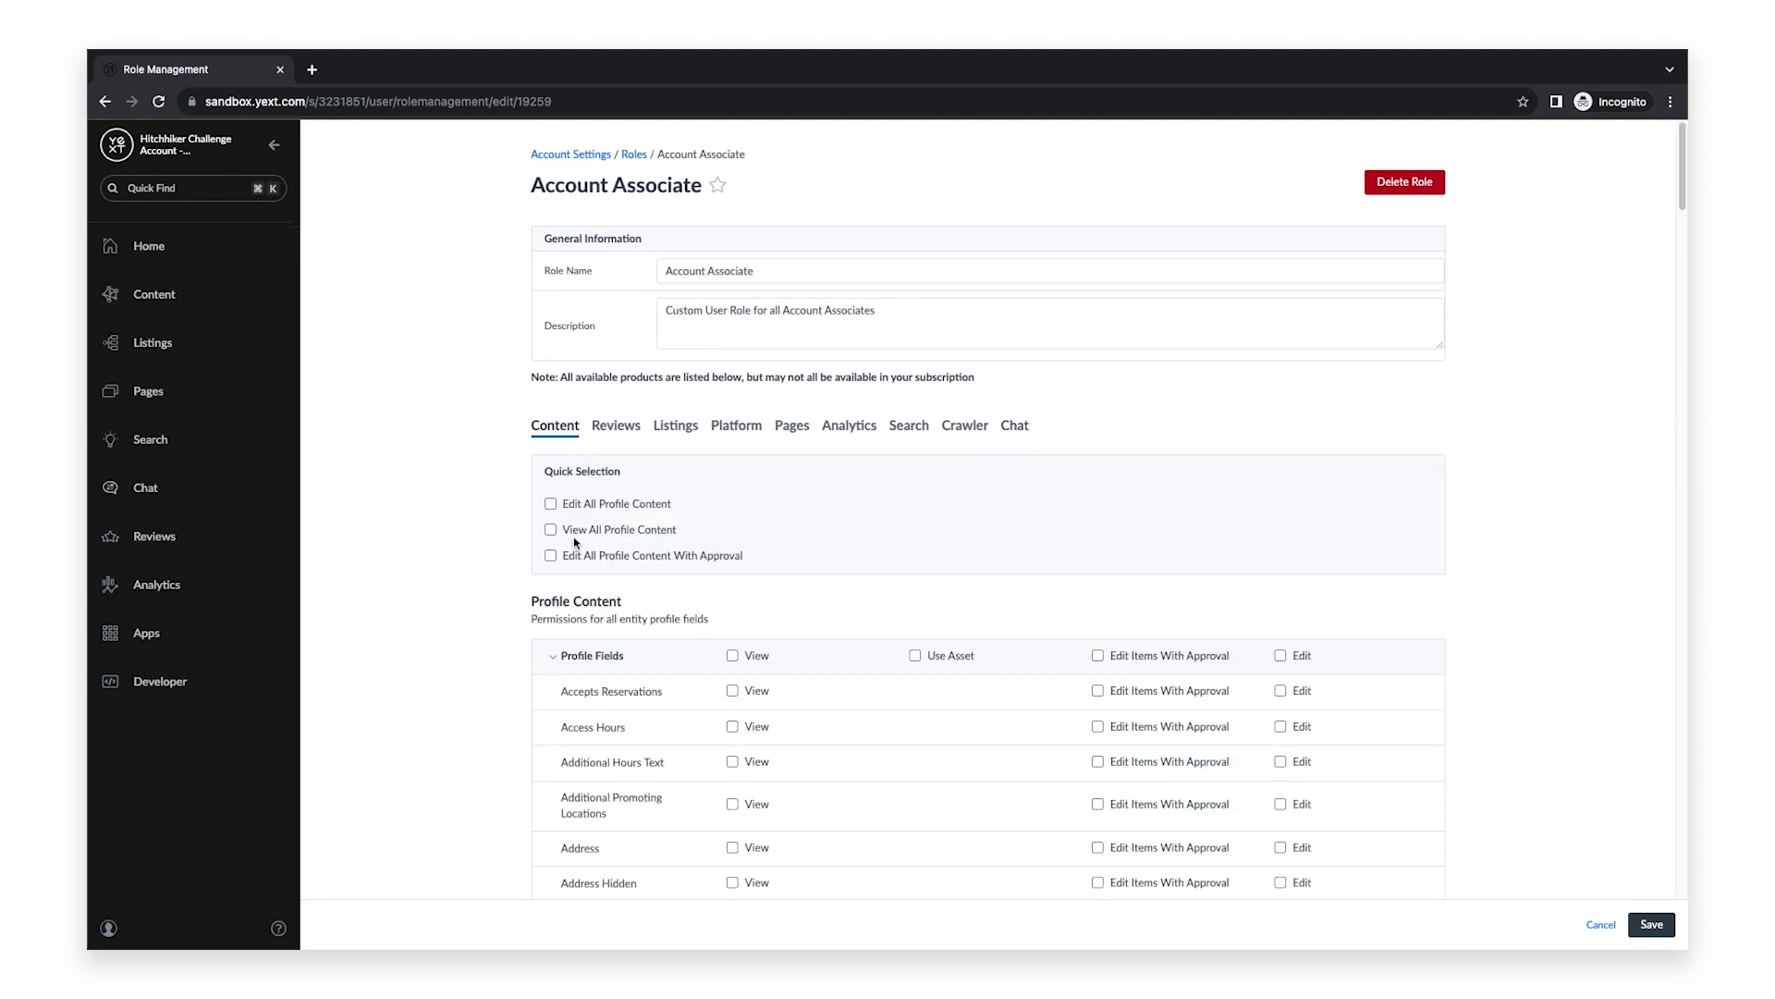
left_click(551, 555)
left_click(637, 435)
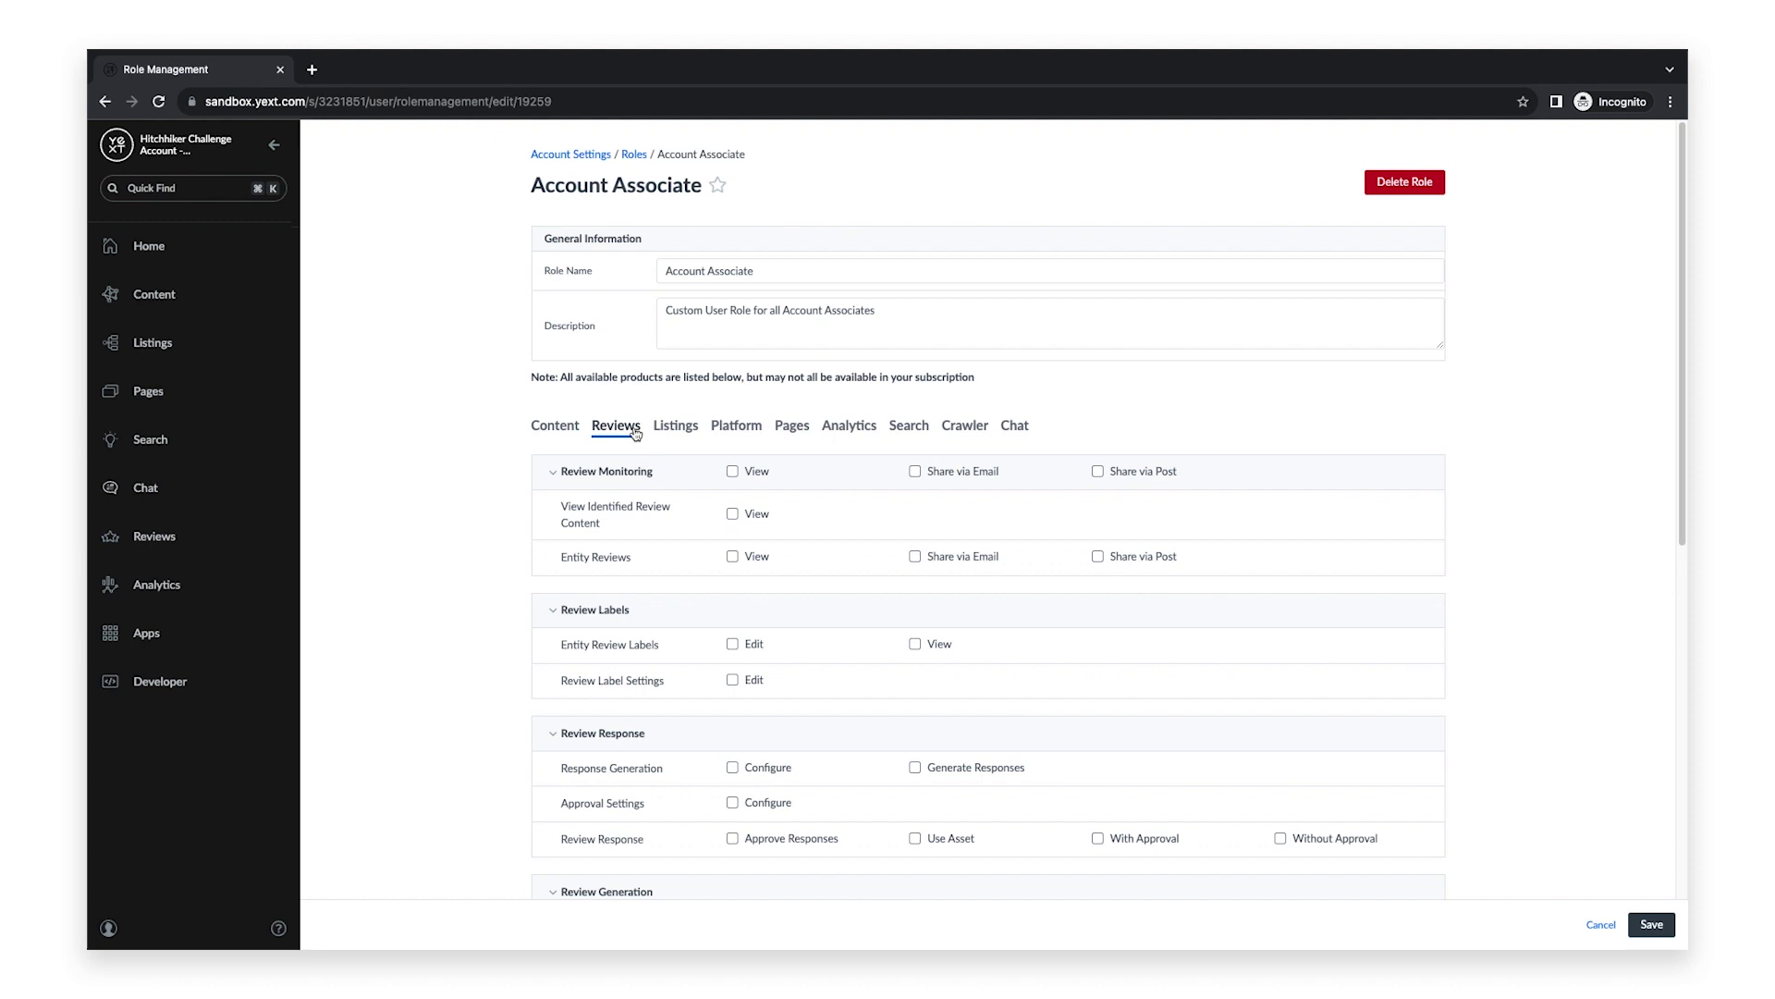
left_click(733, 513)
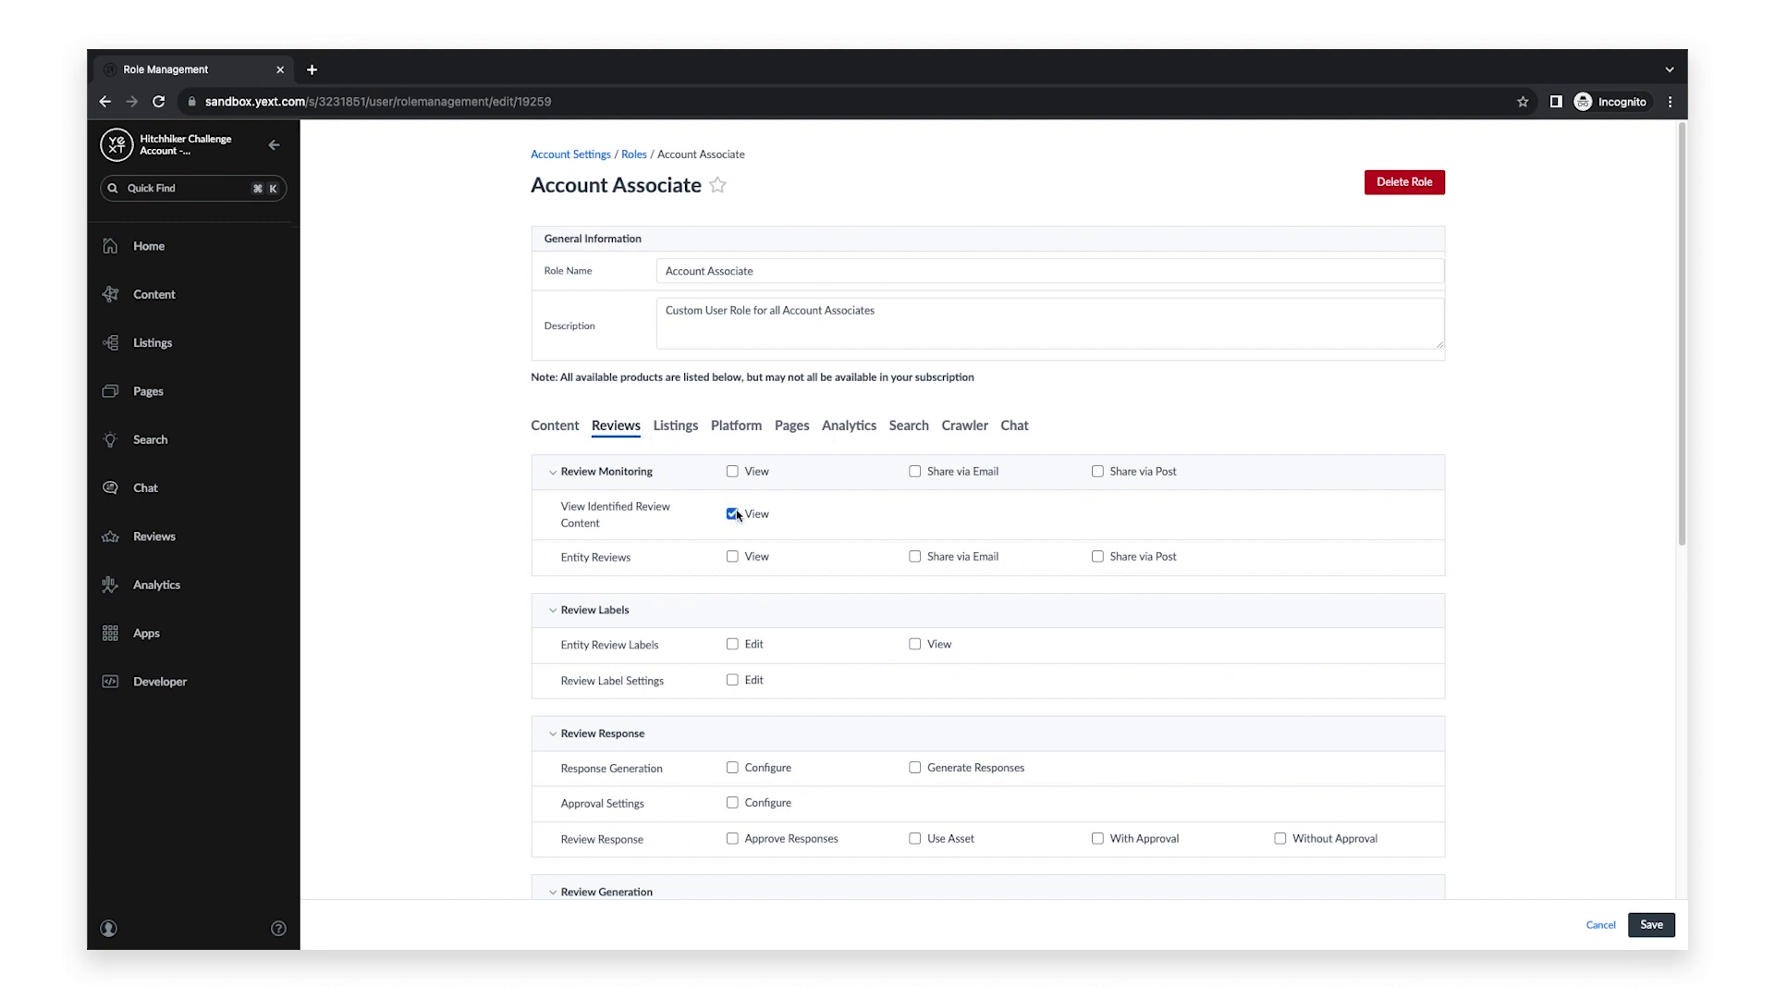
left_click(733, 557)
left_click(915, 838)
- Allow Entity Listings View, Dashboards View and Report Builder View
left_click(686, 430)
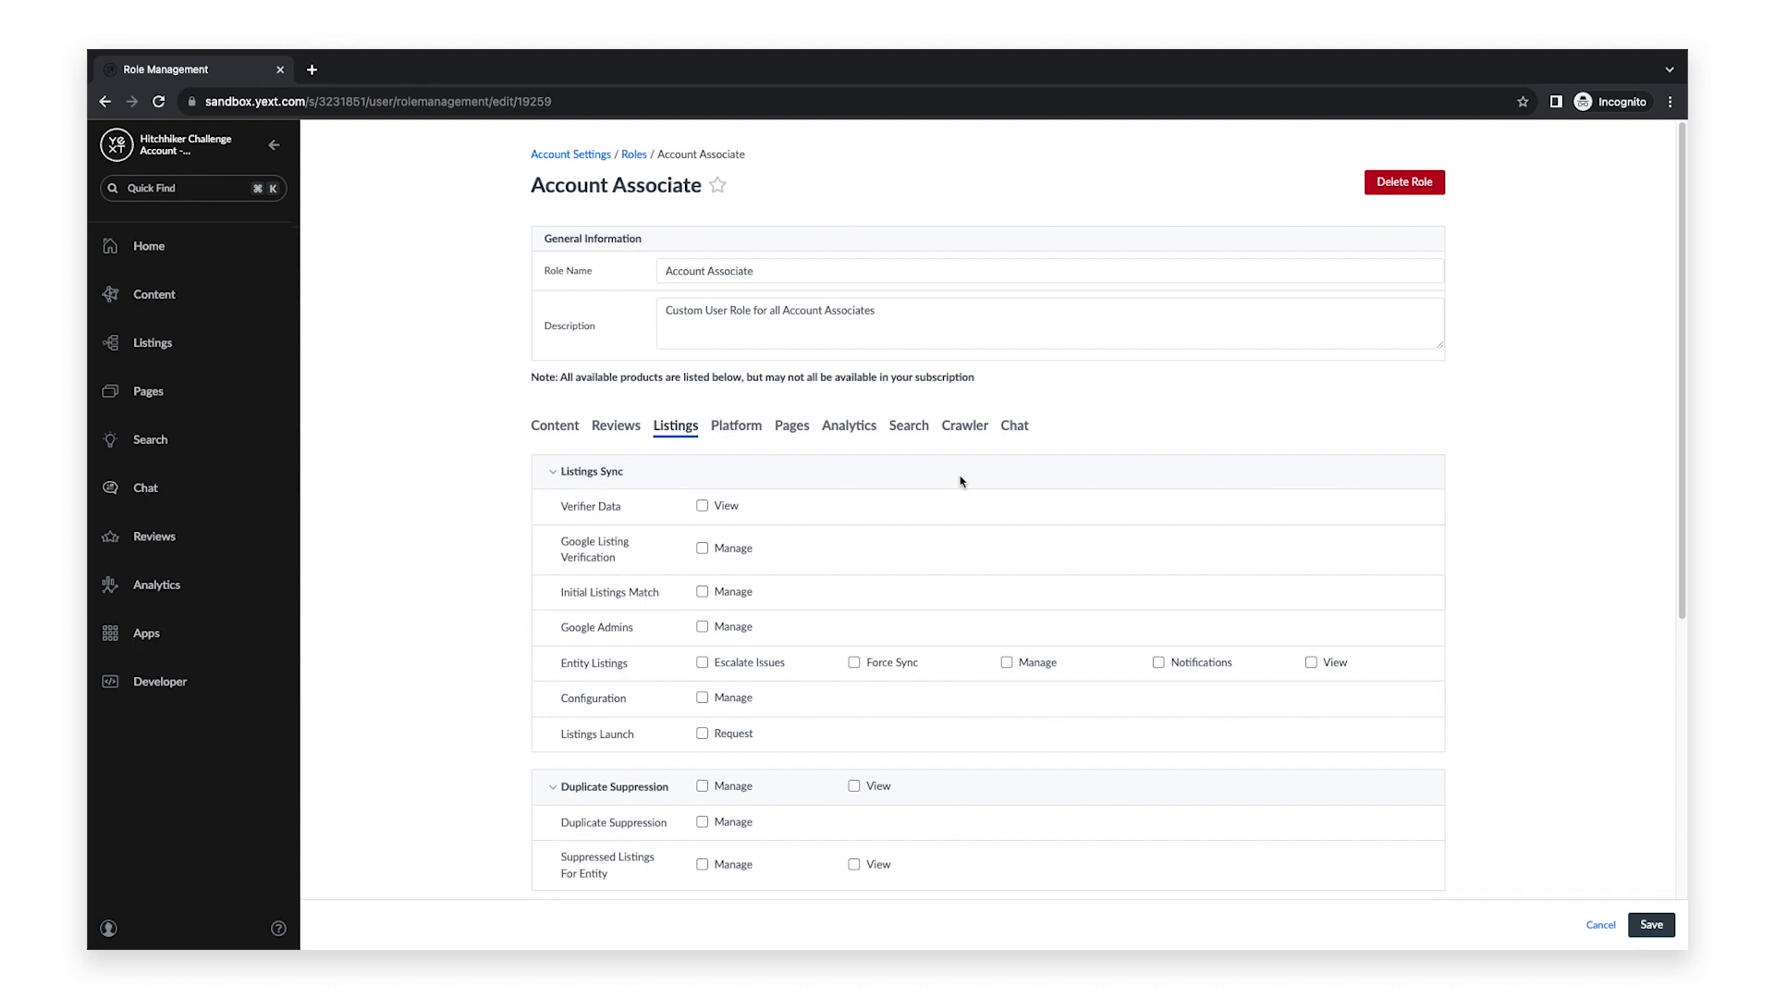
left_click(1311, 662)
left_click(739, 440)
left_click(790, 442)
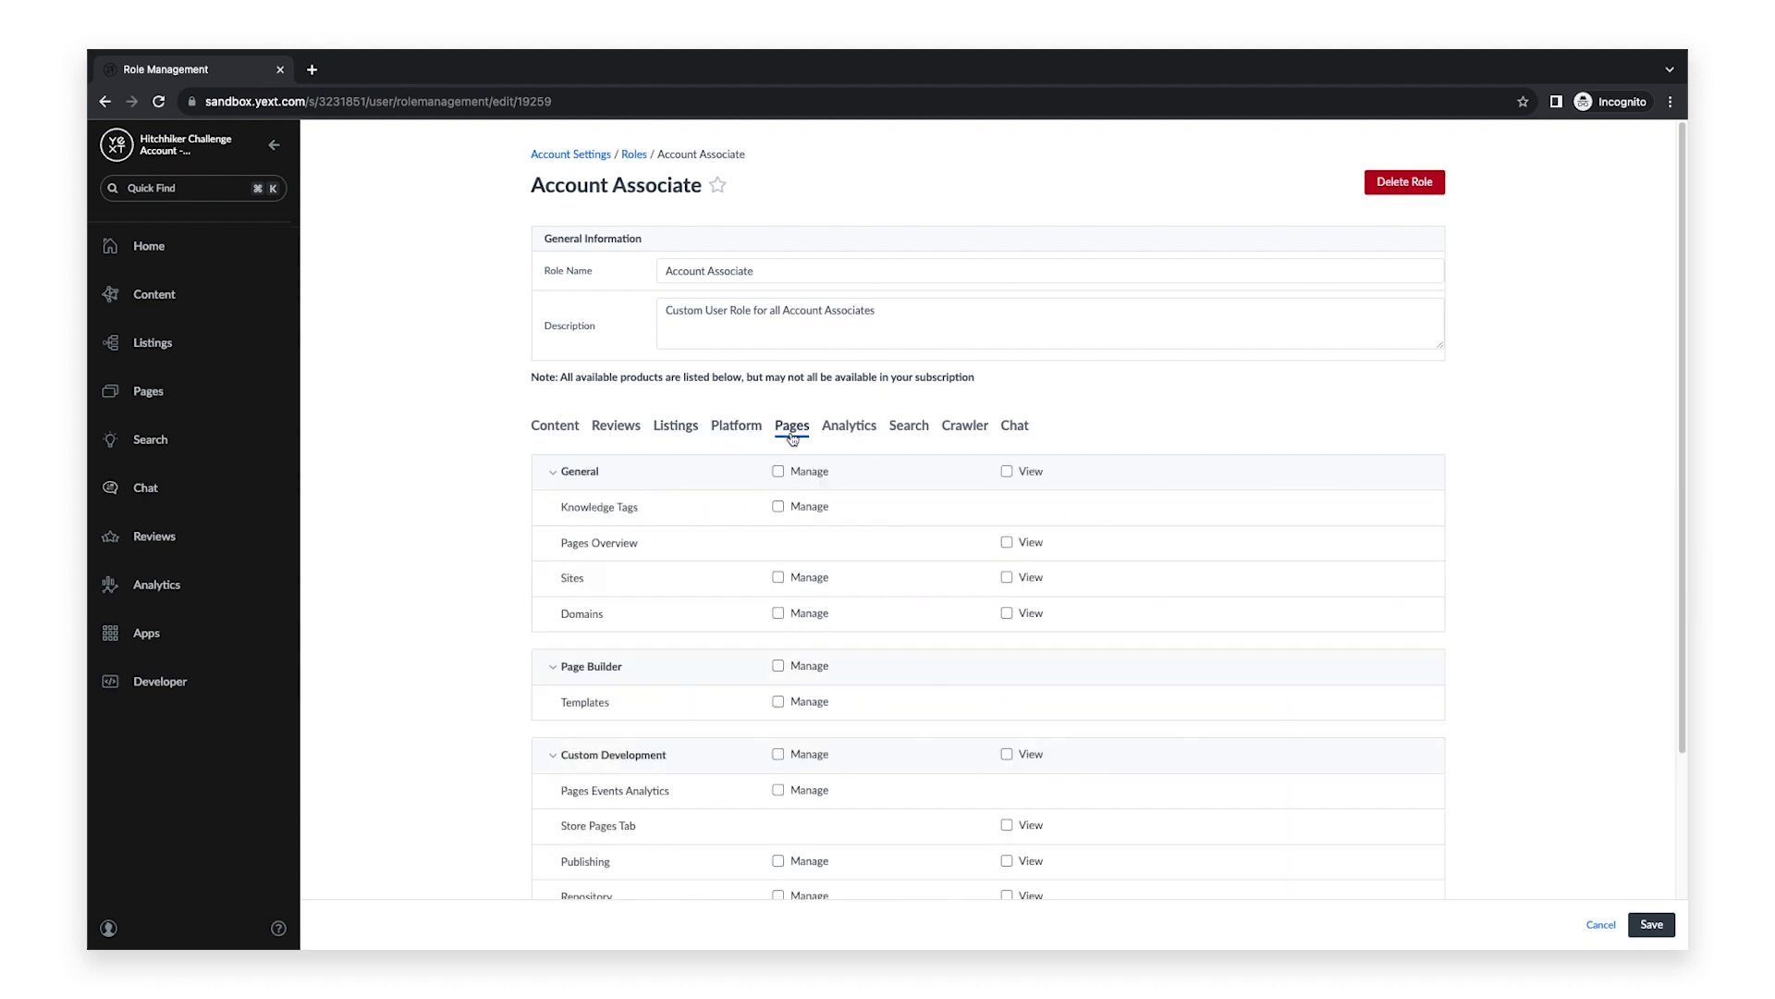
left_click(850, 441)
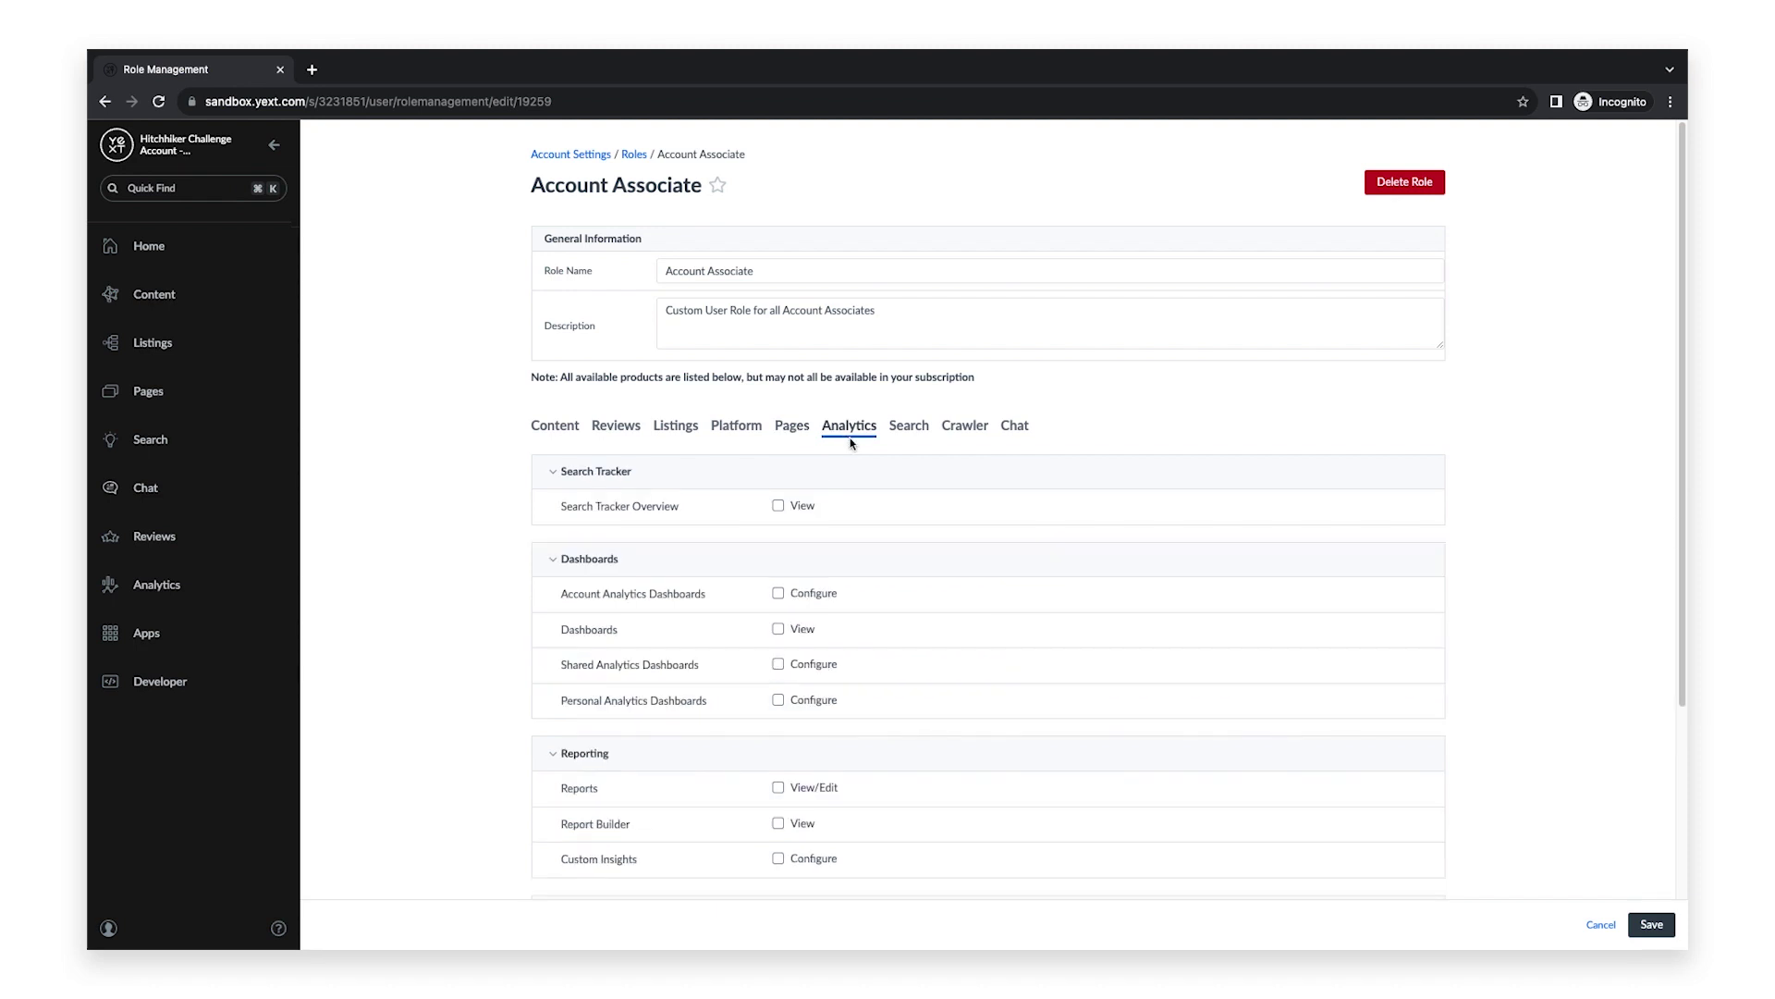
left_click(780, 630)
left_click(778, 822)
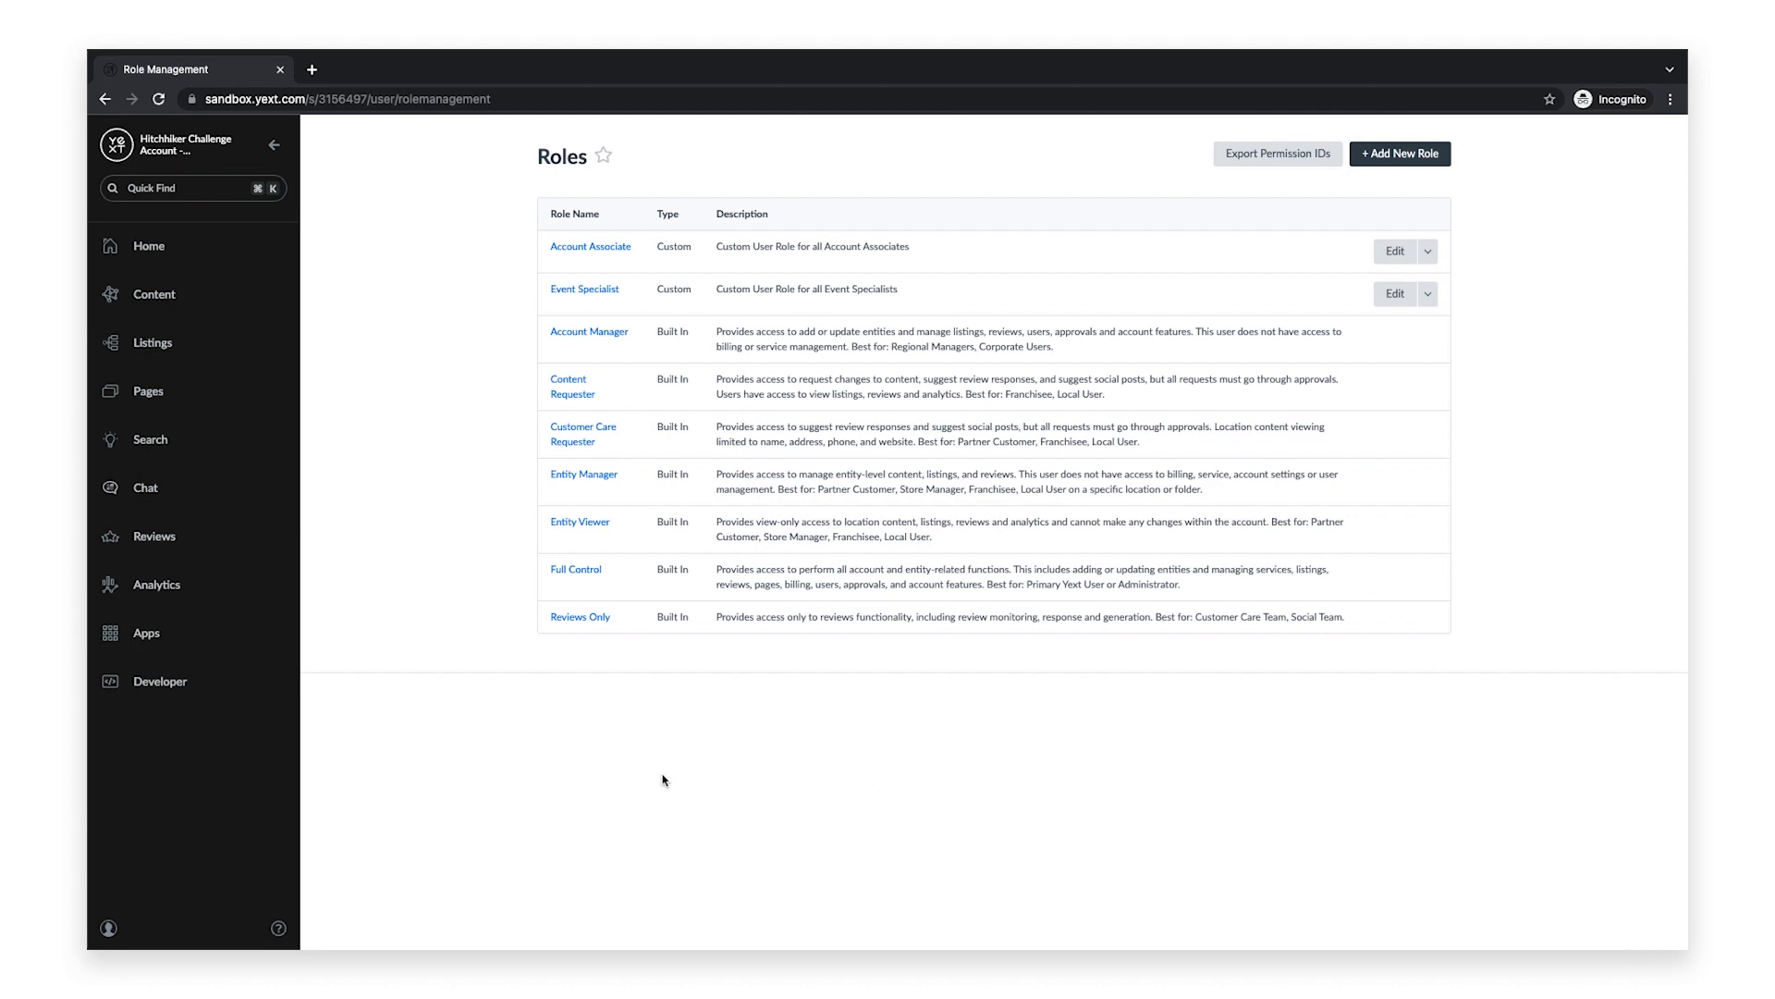
- Open the Users page from Account Settings in the profile menu
left_click(108, 927)
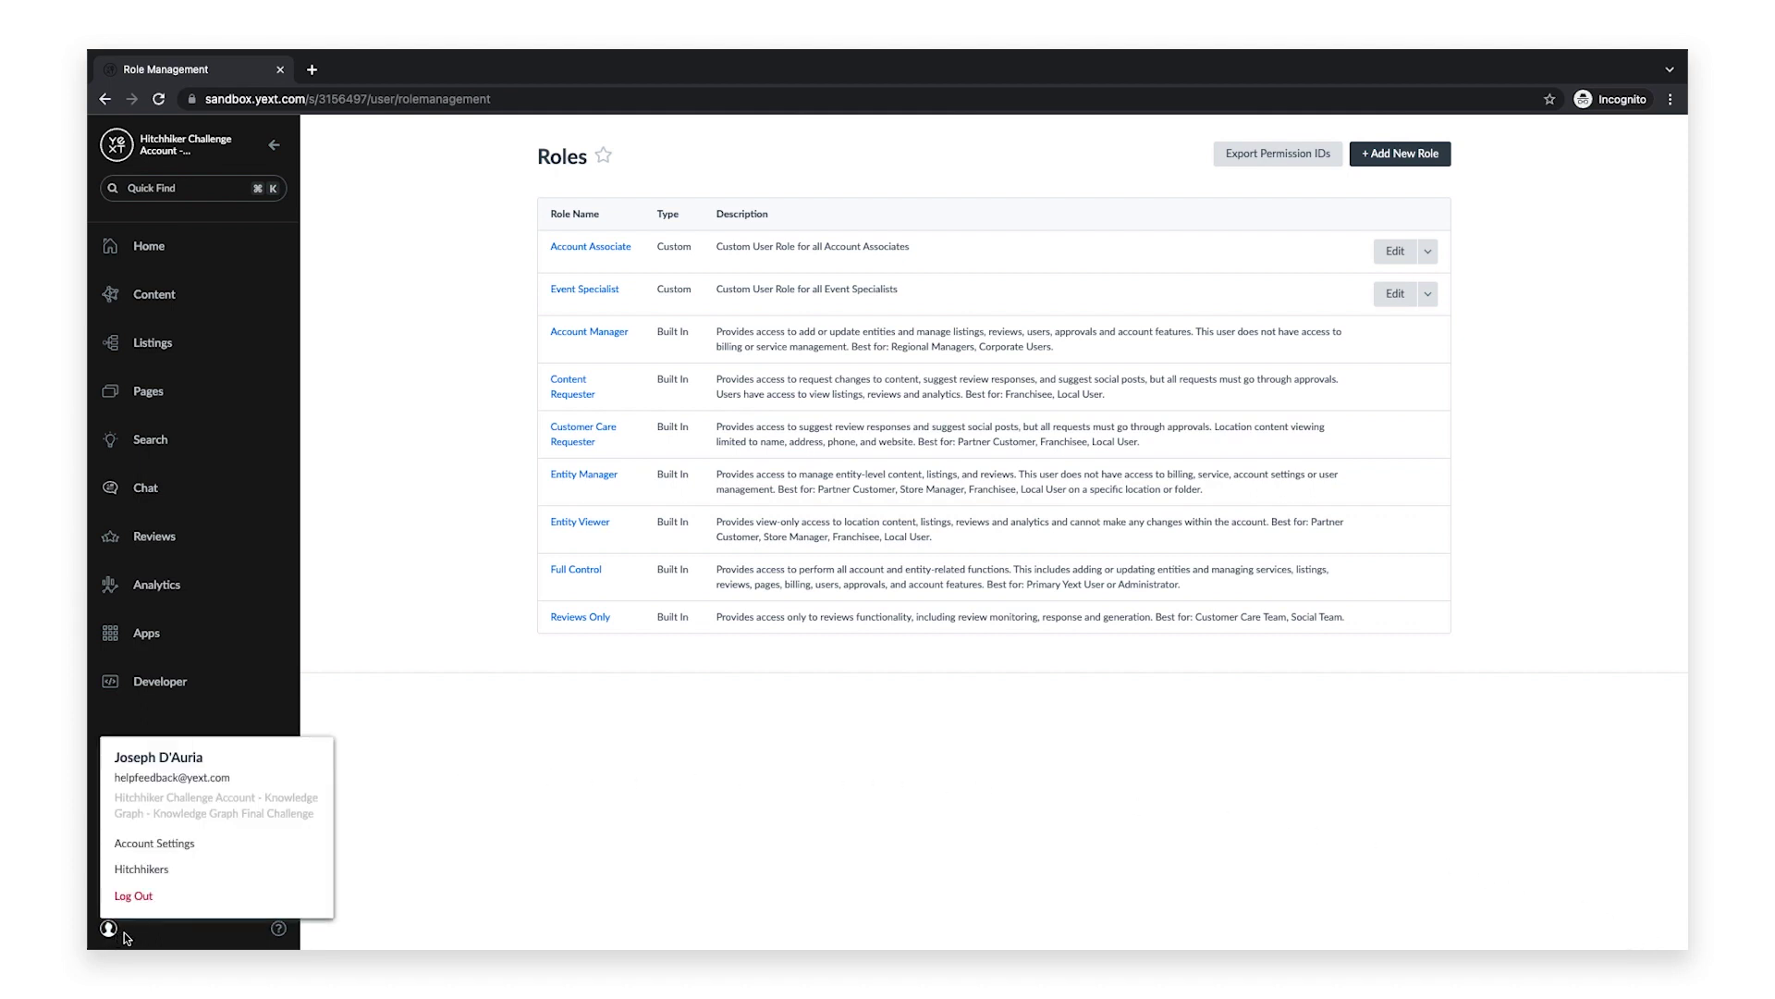
left_click(213, 843)
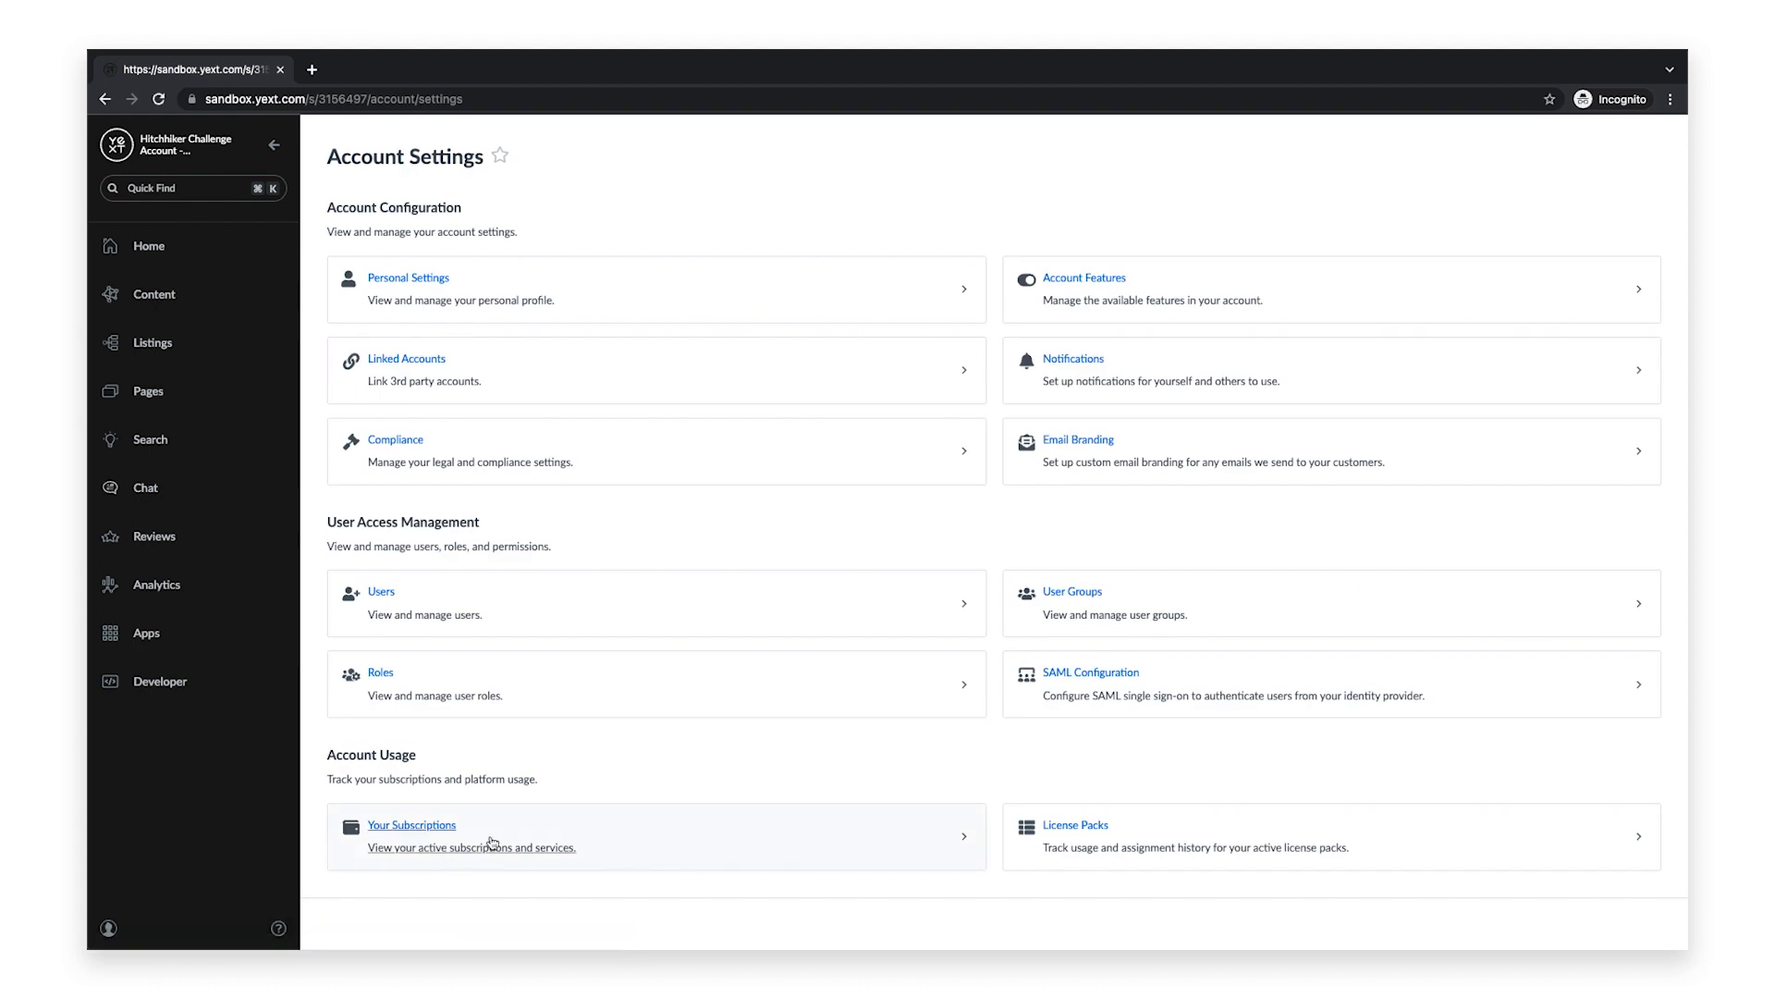
left_click(673, 624)
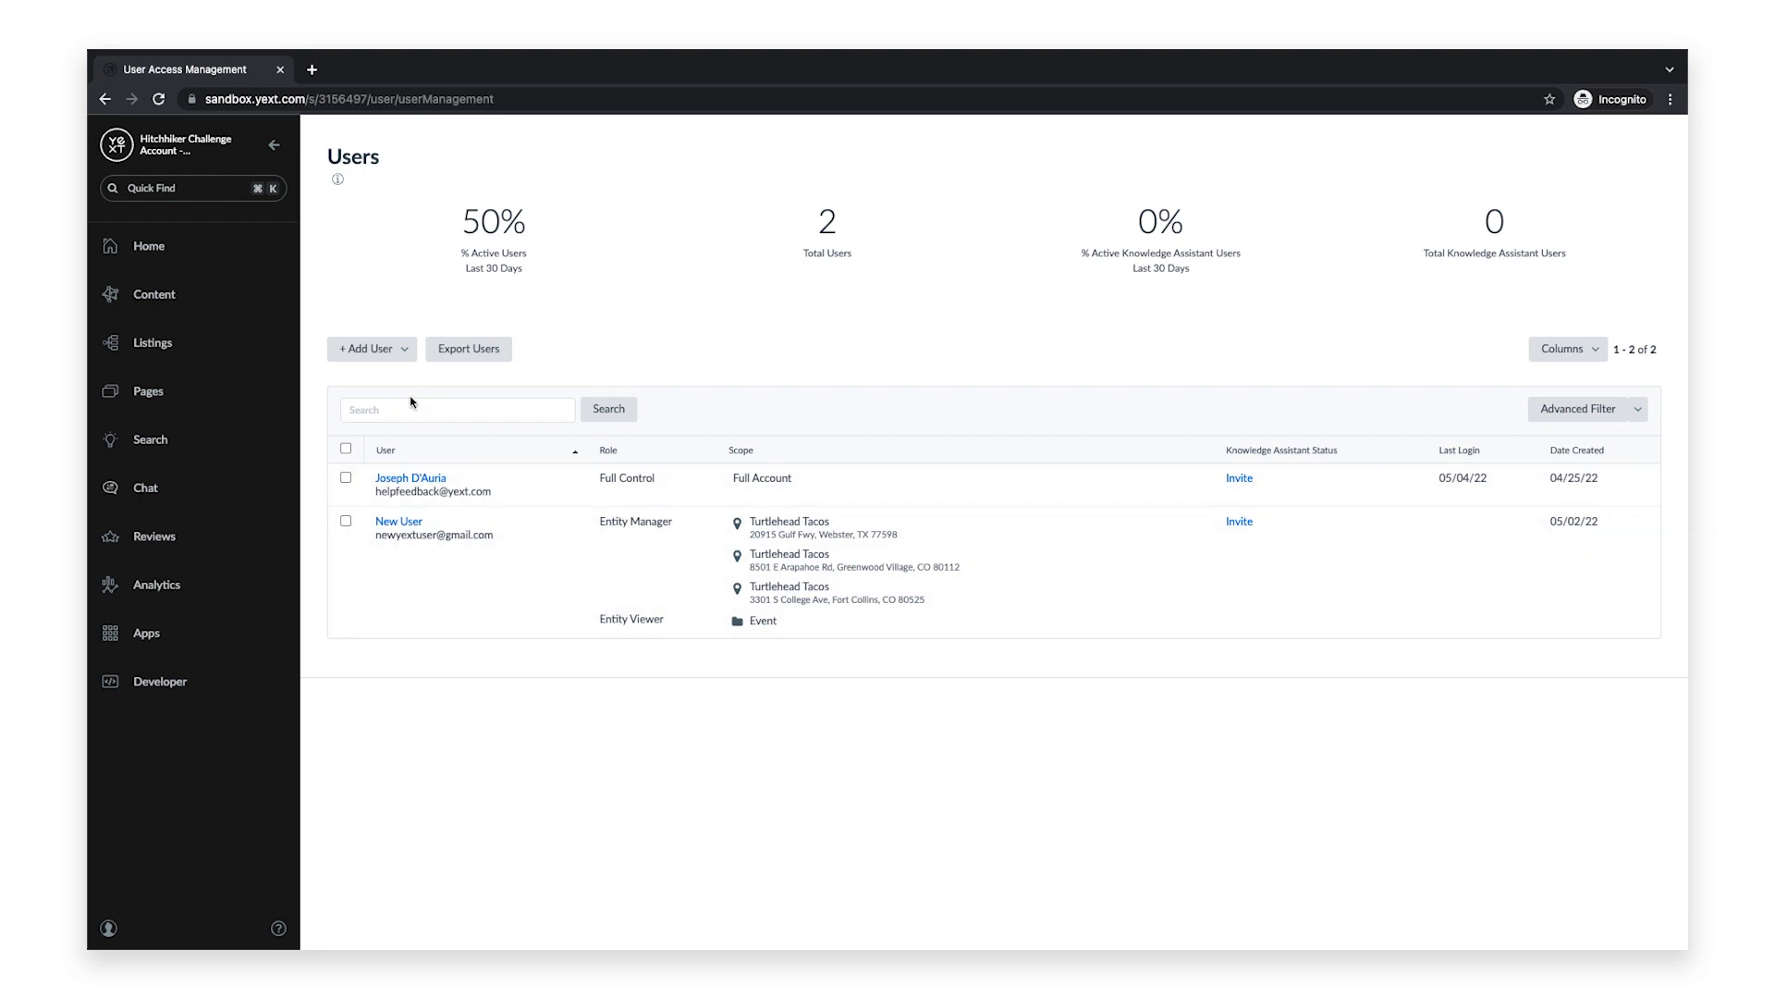
- Start a single new user and add an access control with the Account Associate role
left_click(410, 364)
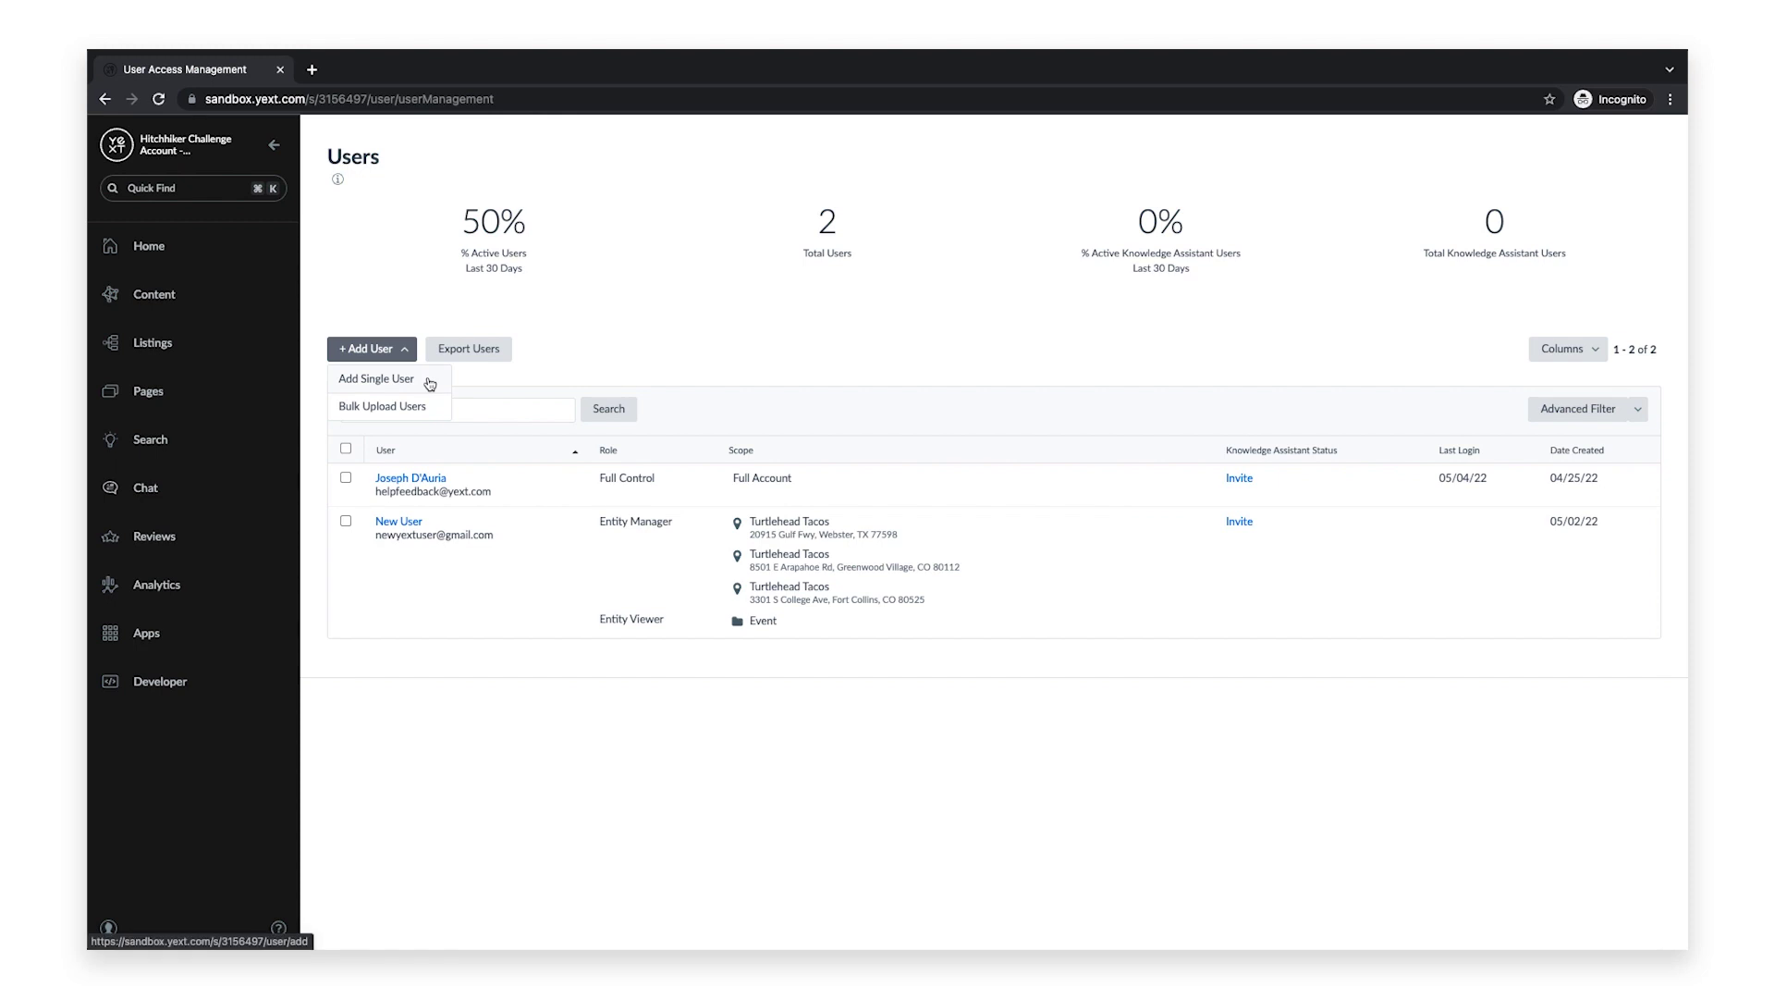
left_click(429, 382)
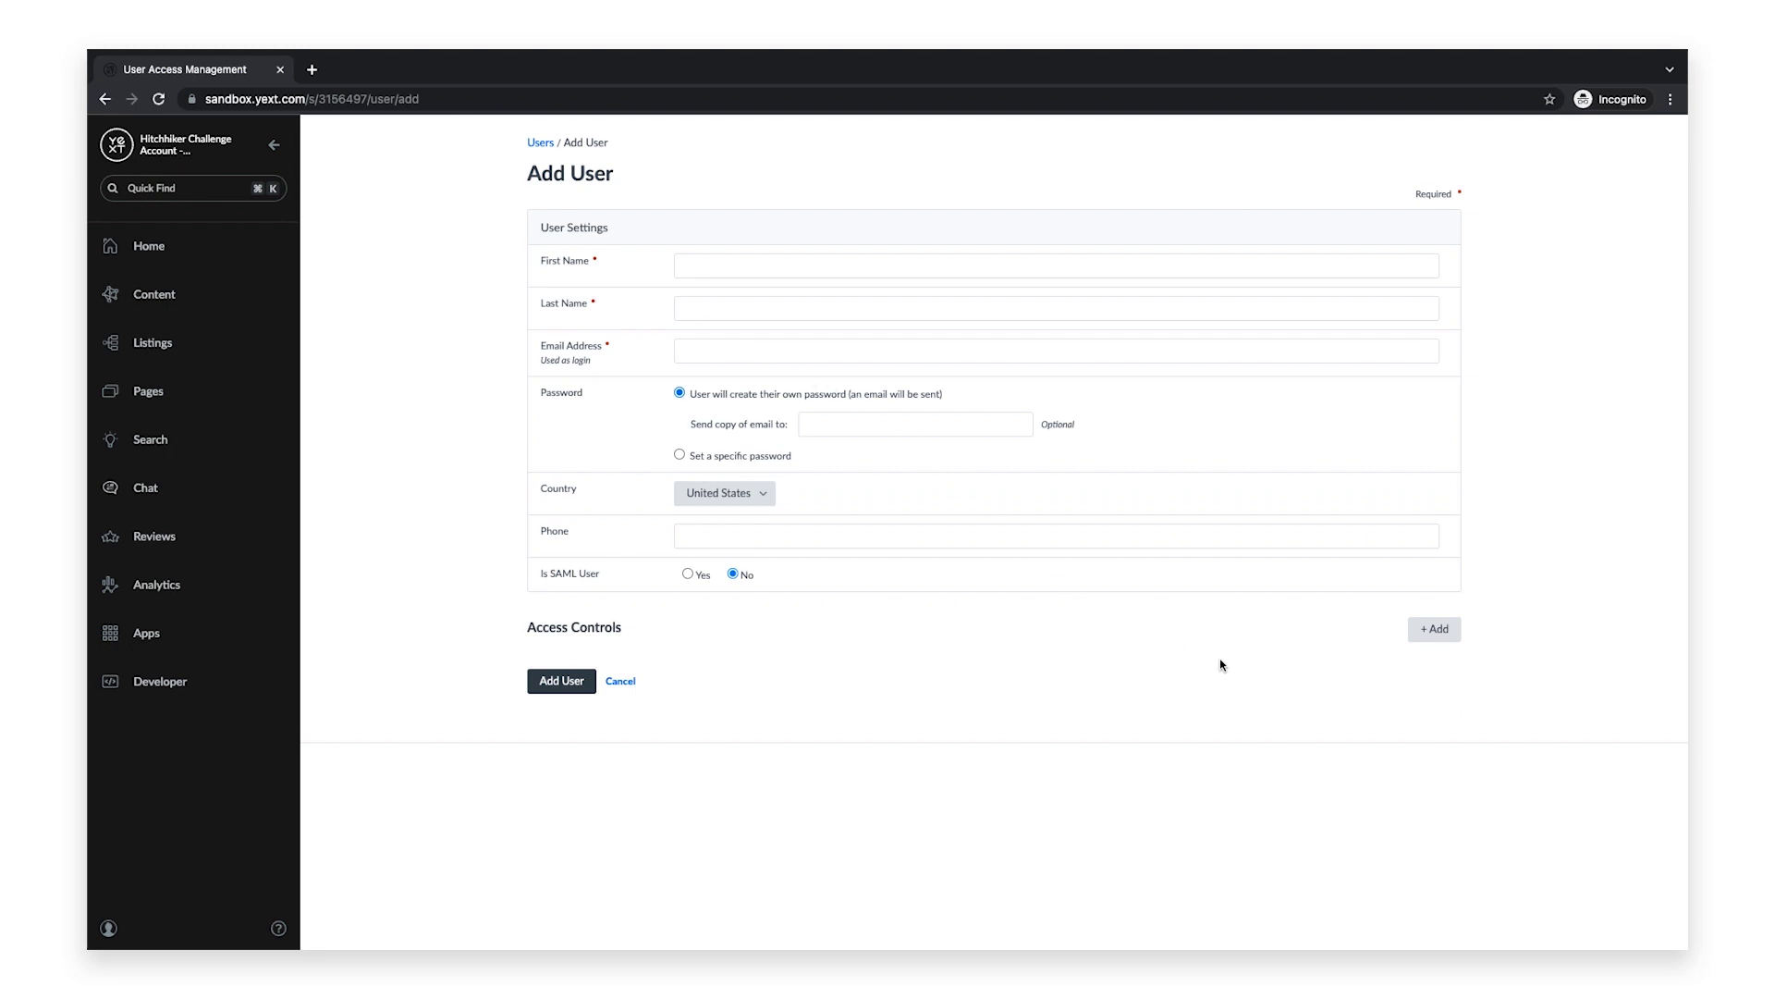
left_click(1433, 632)
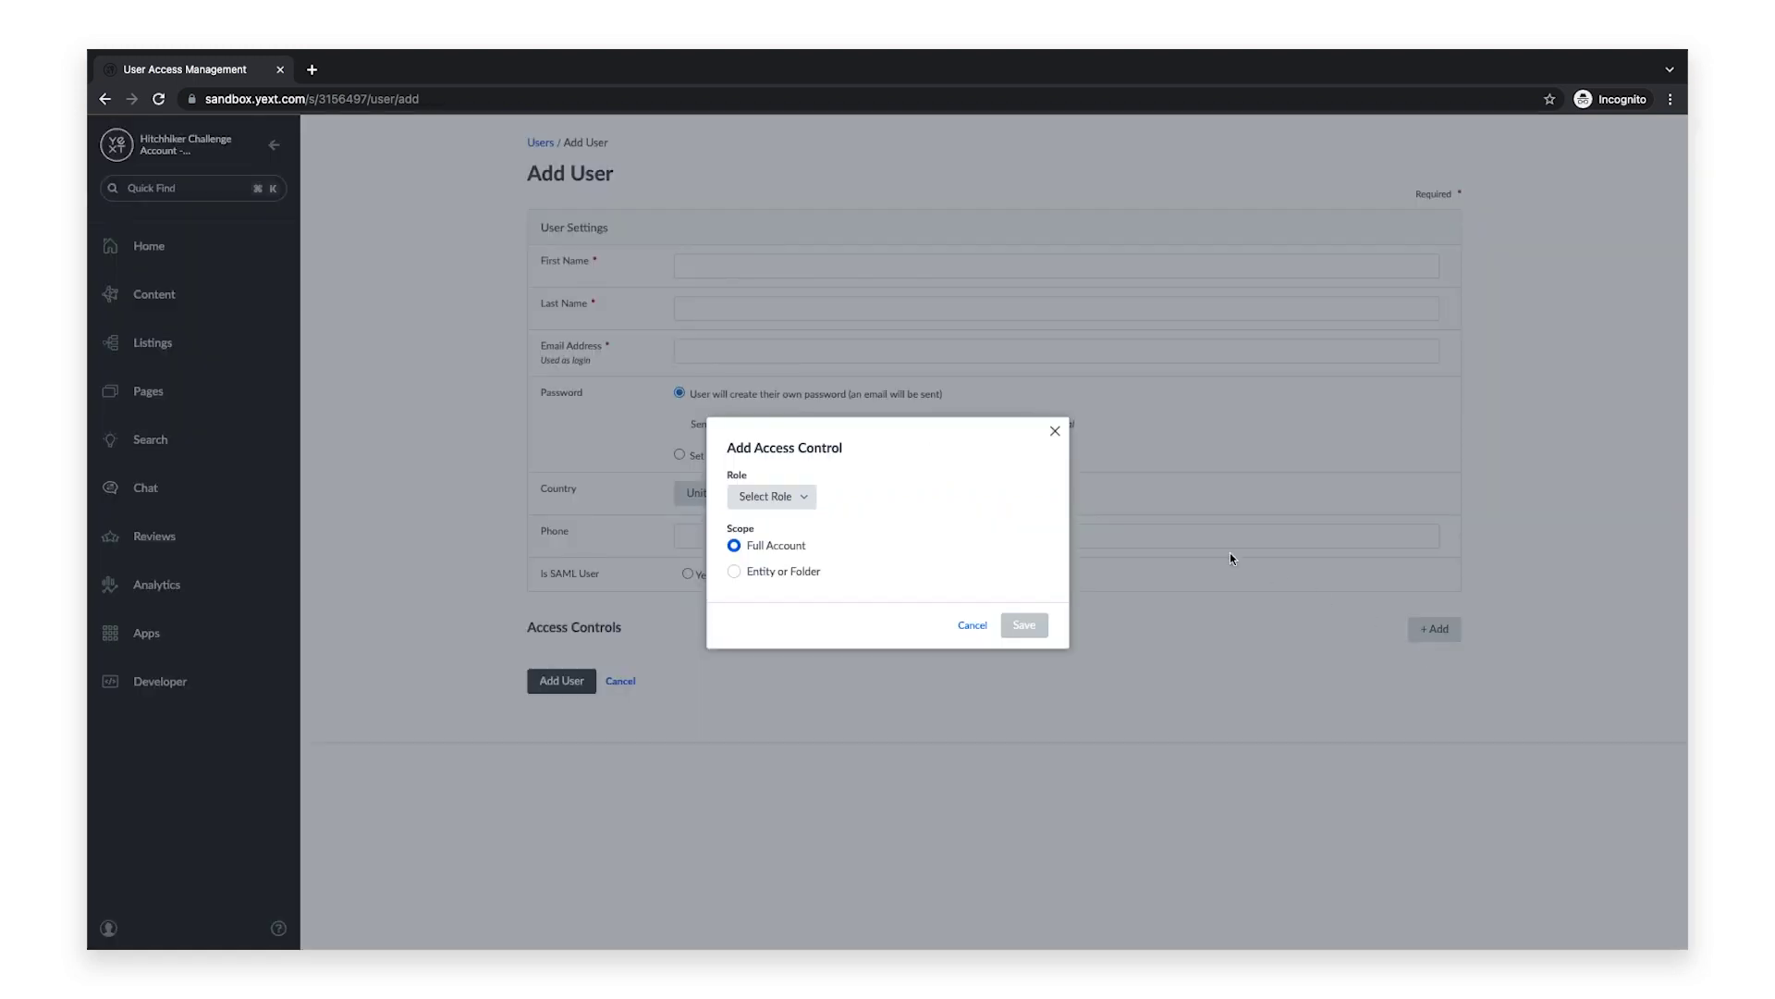
left_click(801, 496)
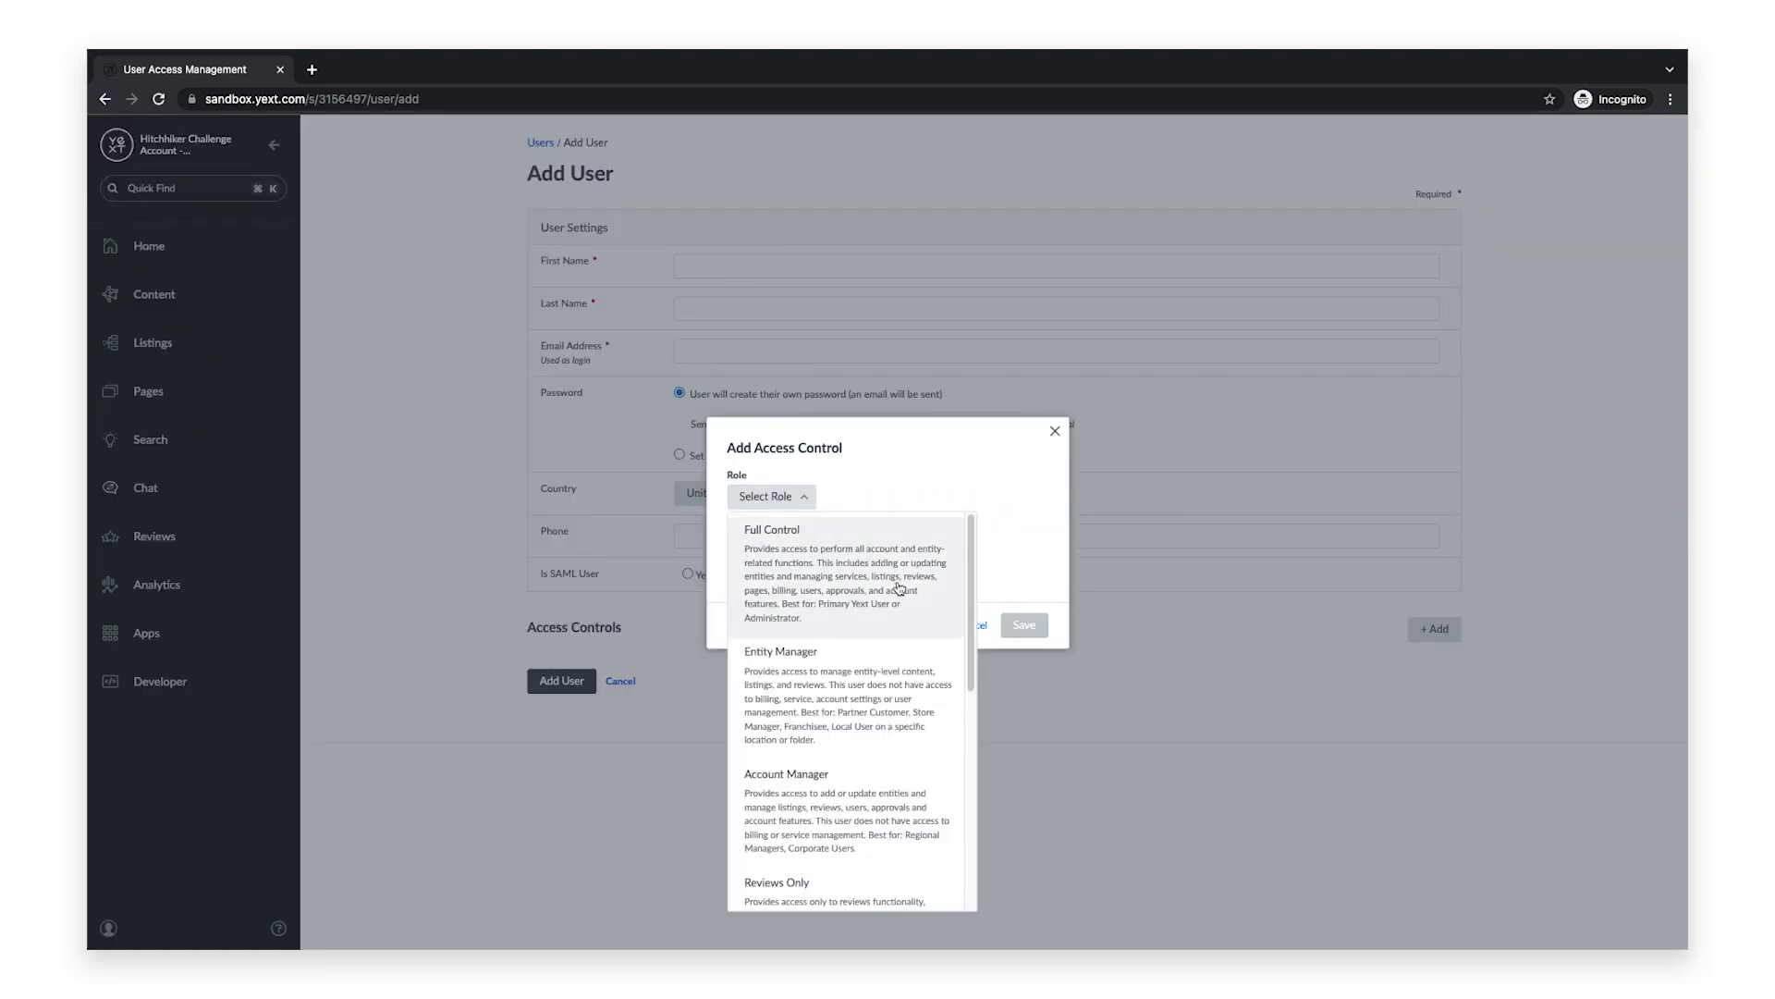
scroll(900, 588, "down", 5)
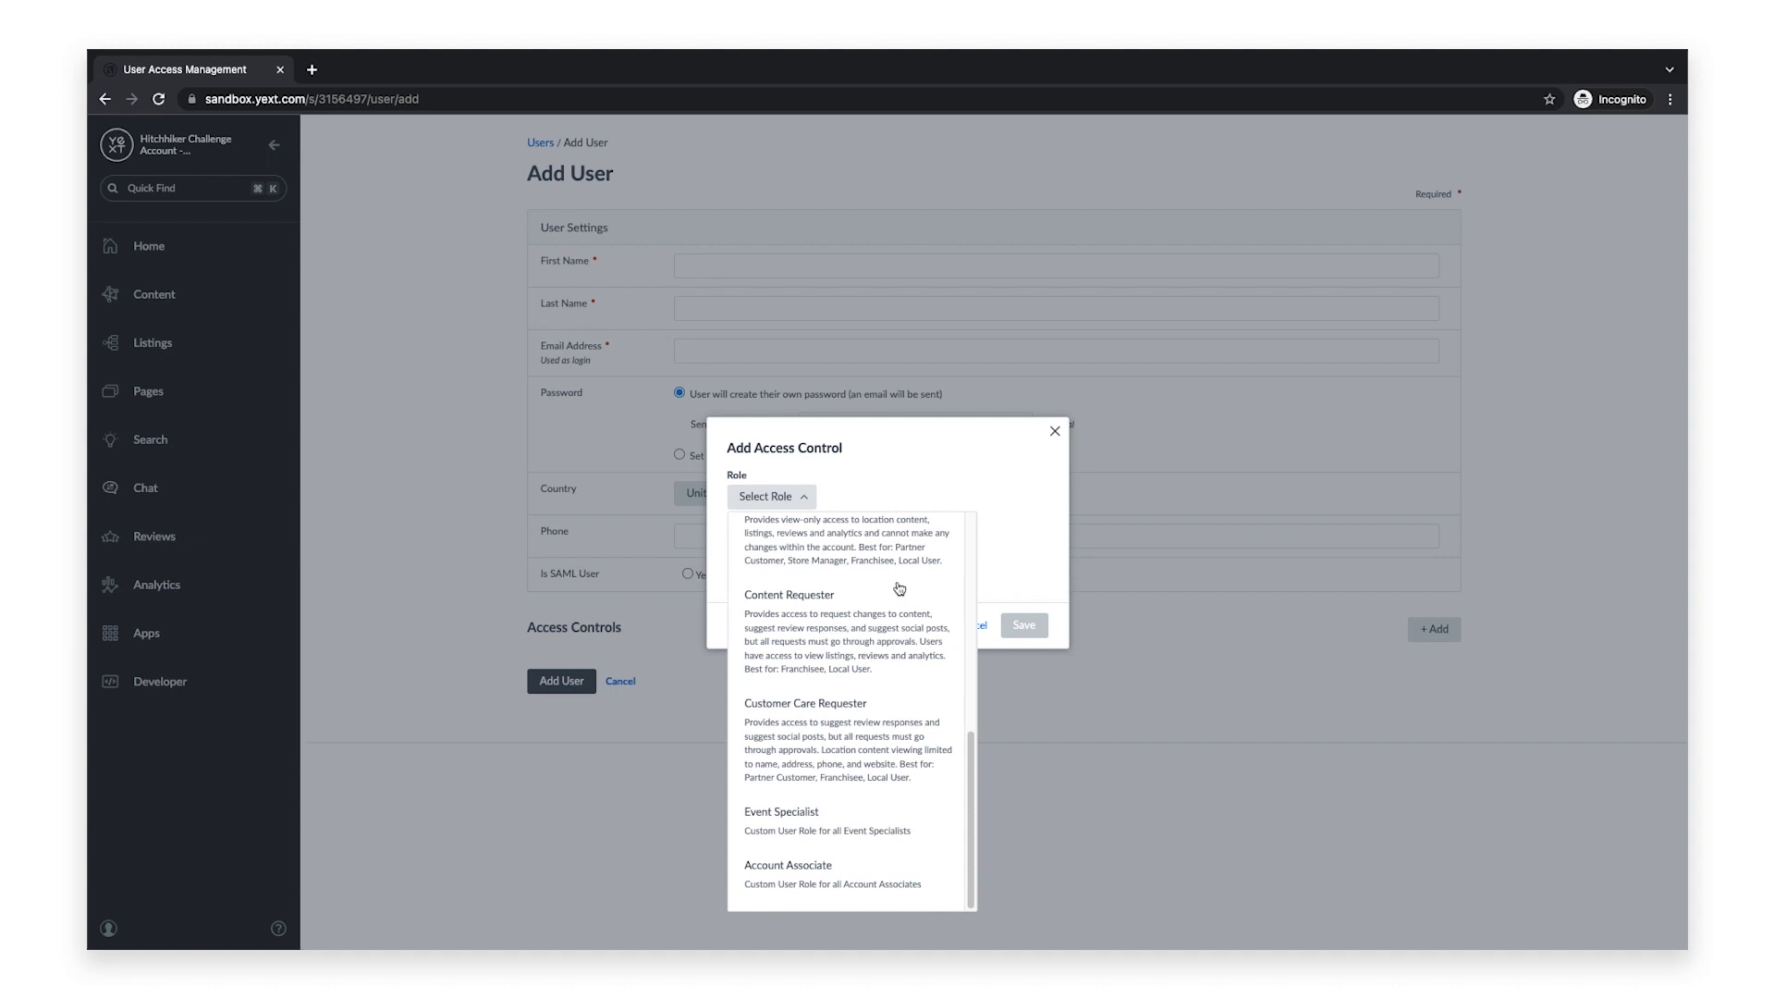
left_click(930, 866)
- Scope the access control to three Turtlehead Tacos restaurant entities and save it
left_click(813, 574)
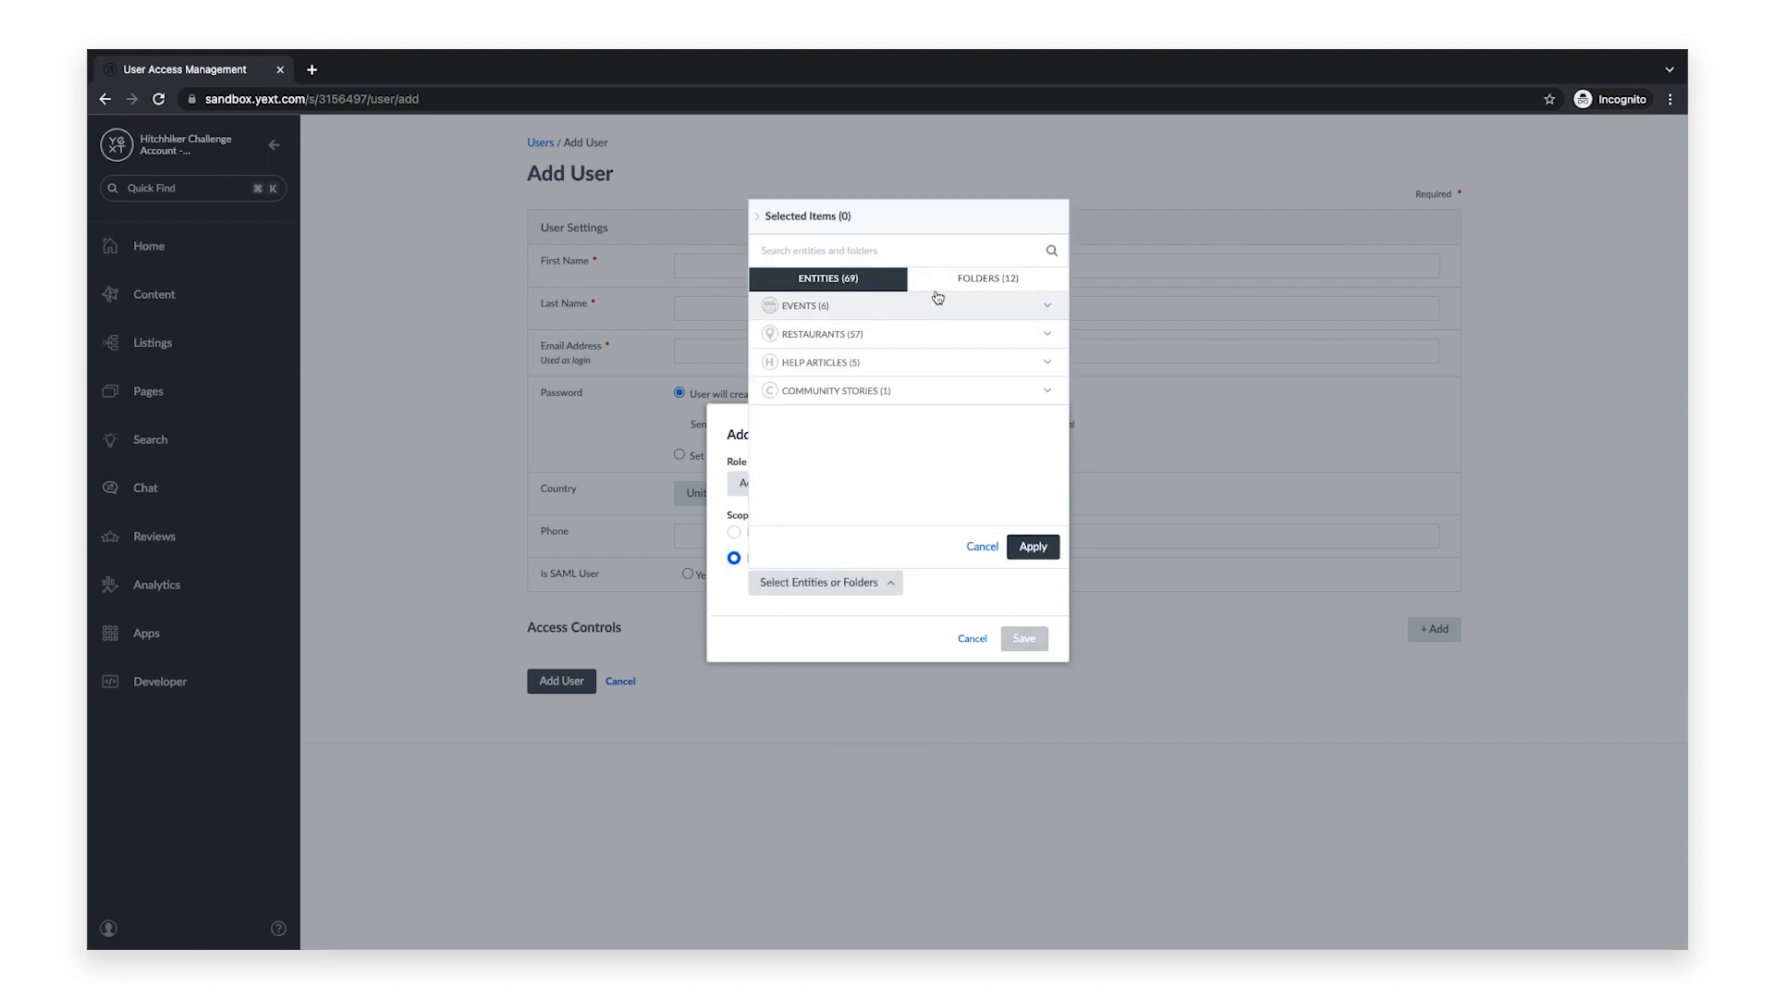
left_click(938, 334)
left_click(941, 348)
left_click(941, 366)
left_click(941, 384)
left_click(1032, 546)
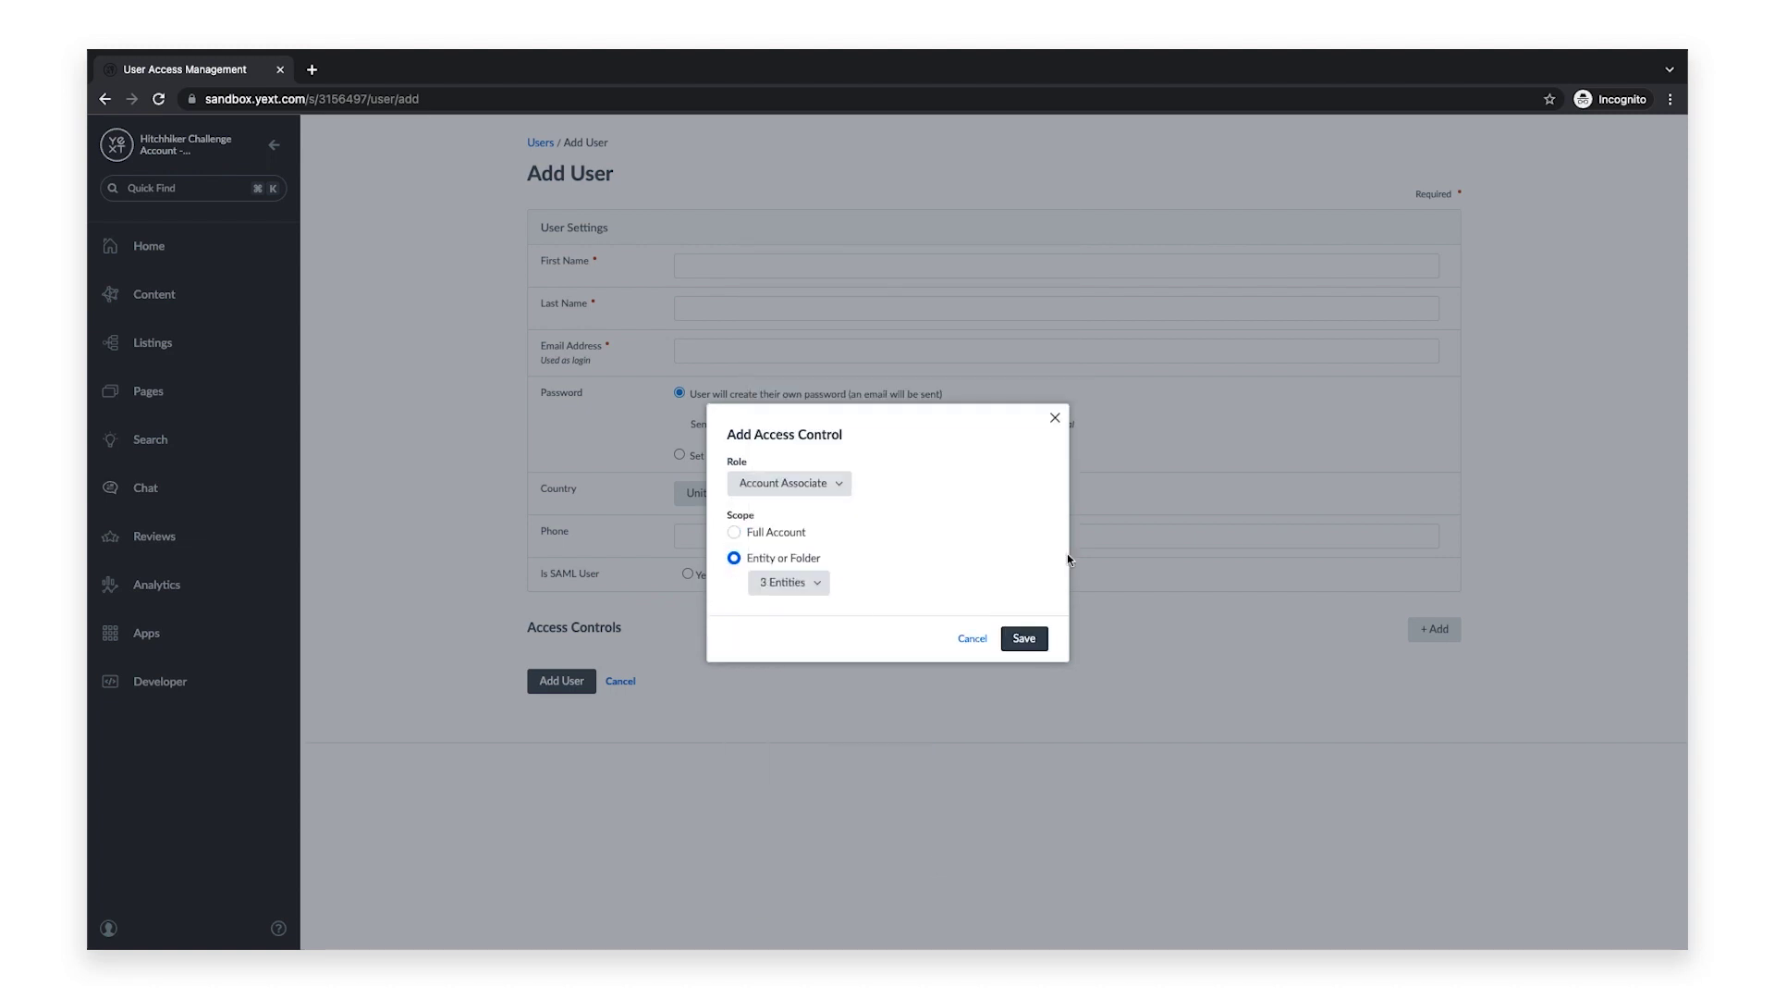
left_click(1025, 638)
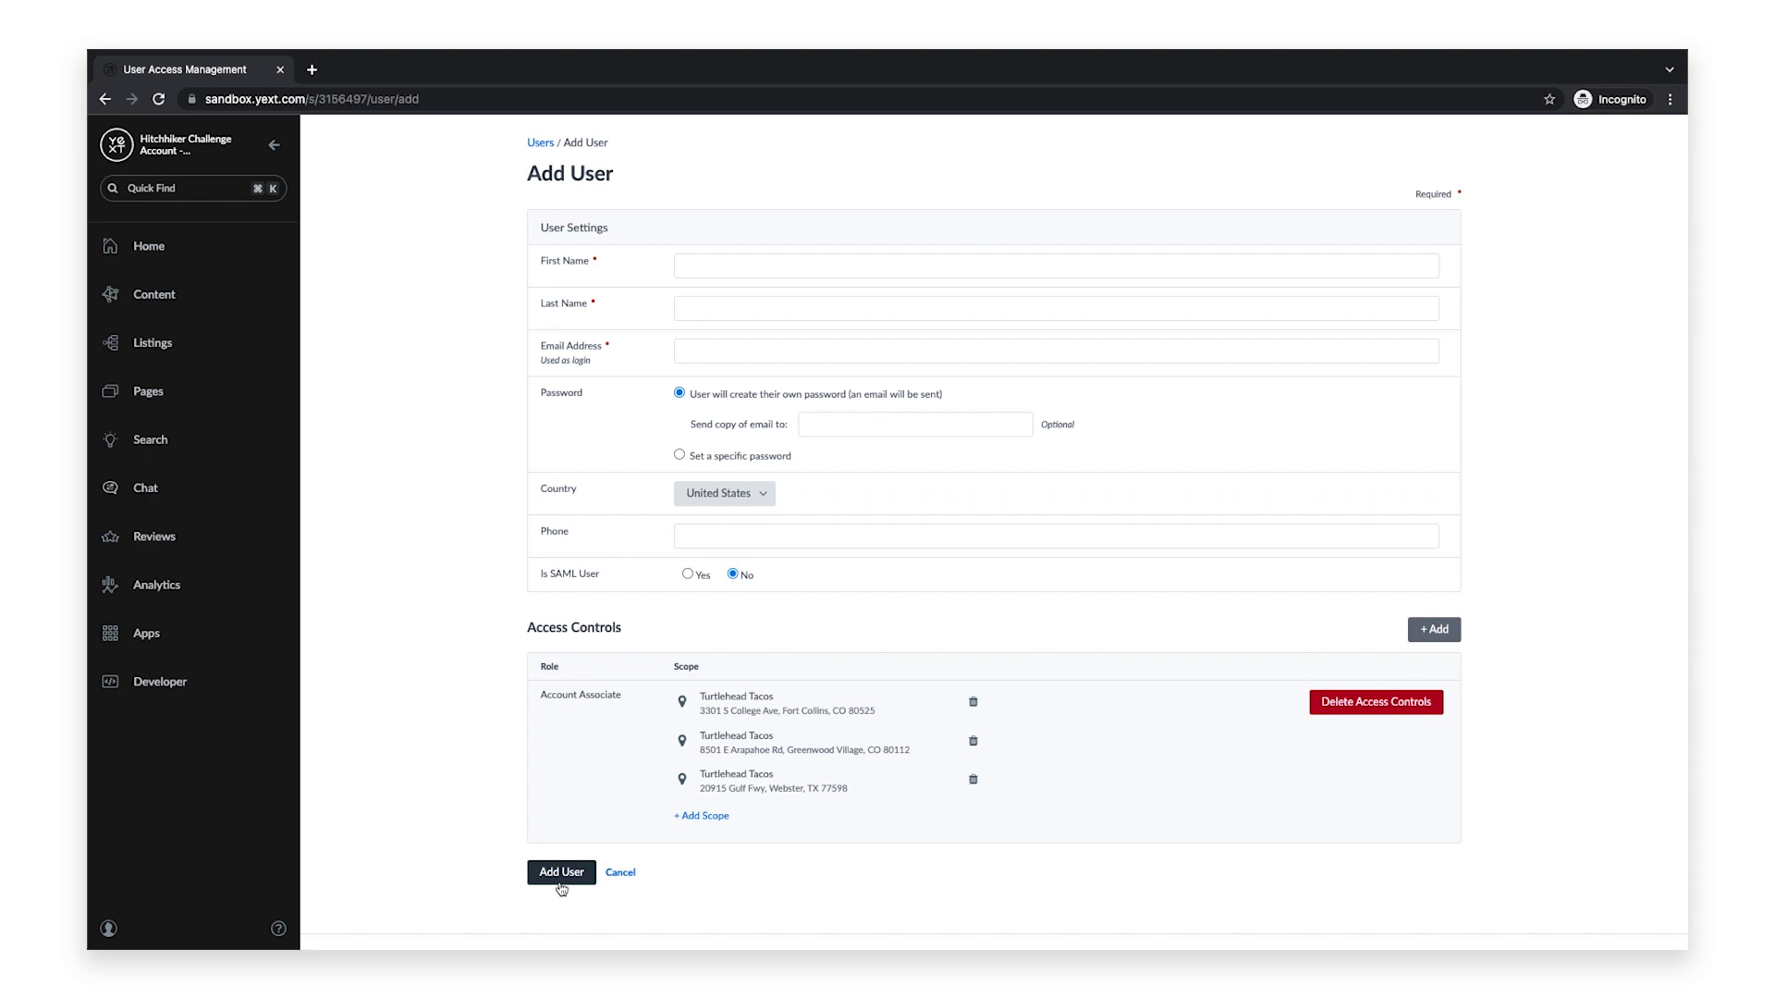
left_click(108, 927)
- Open New User's details and add an Account Associate access control
left_click(194, 850)
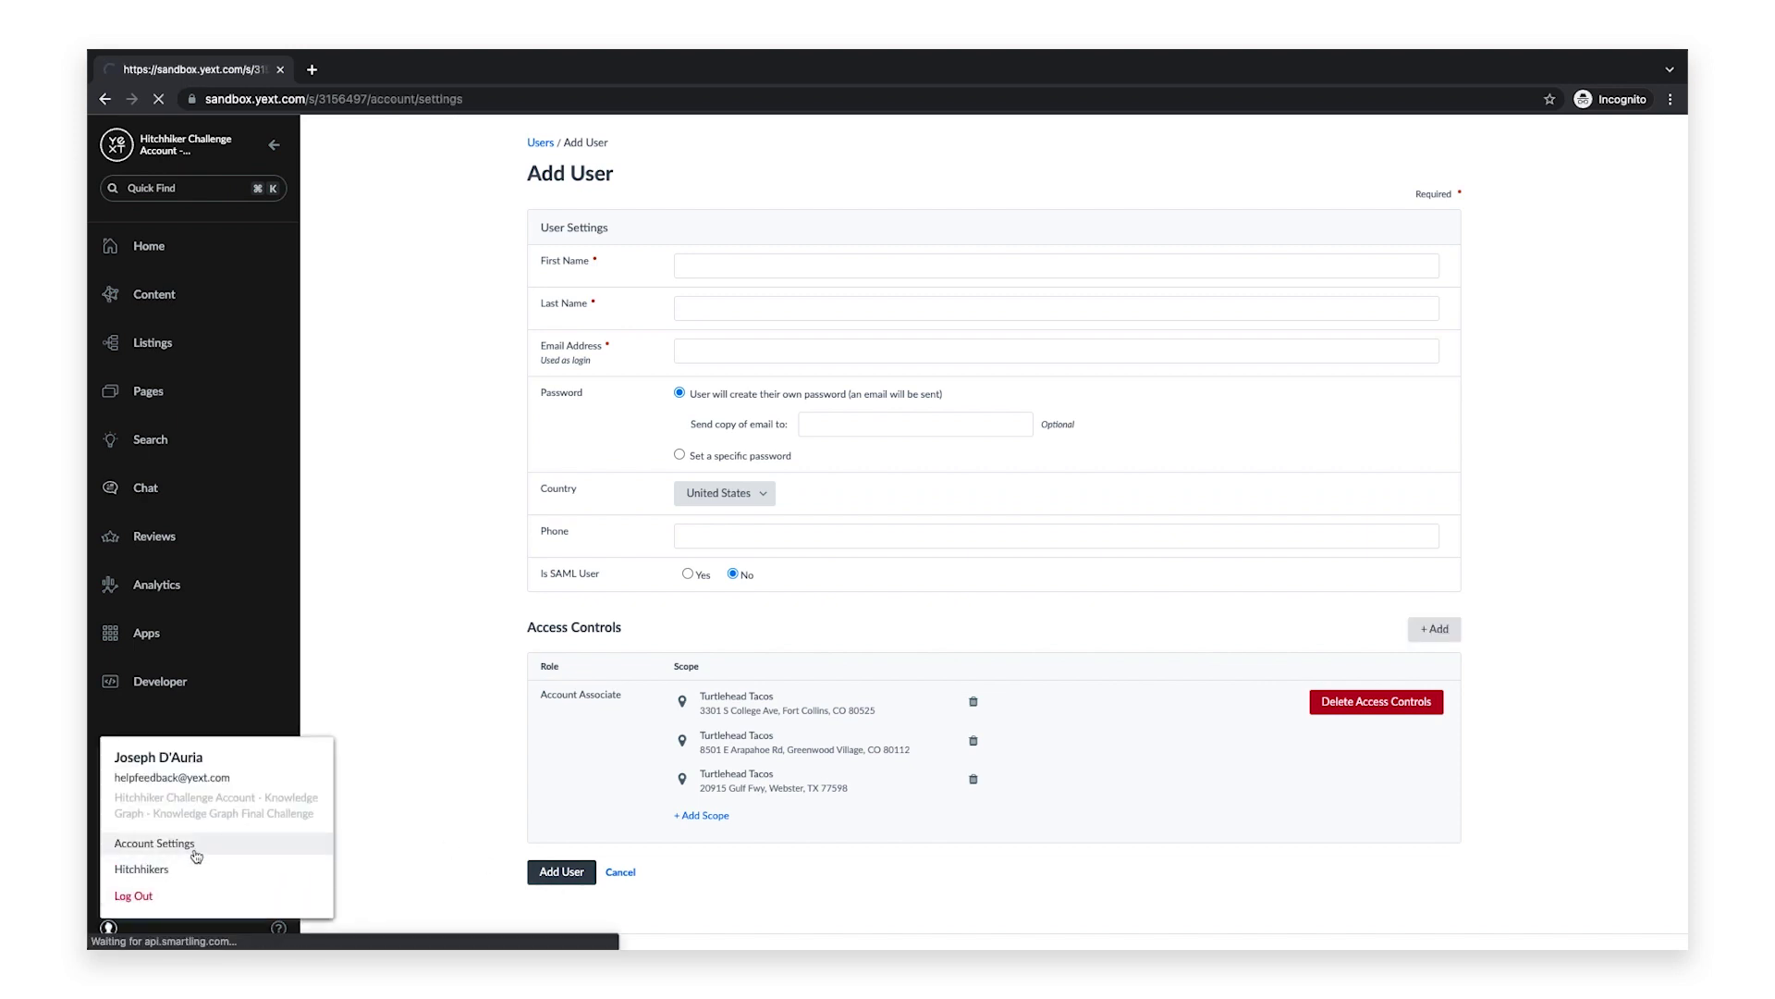
left_click(642, 499)
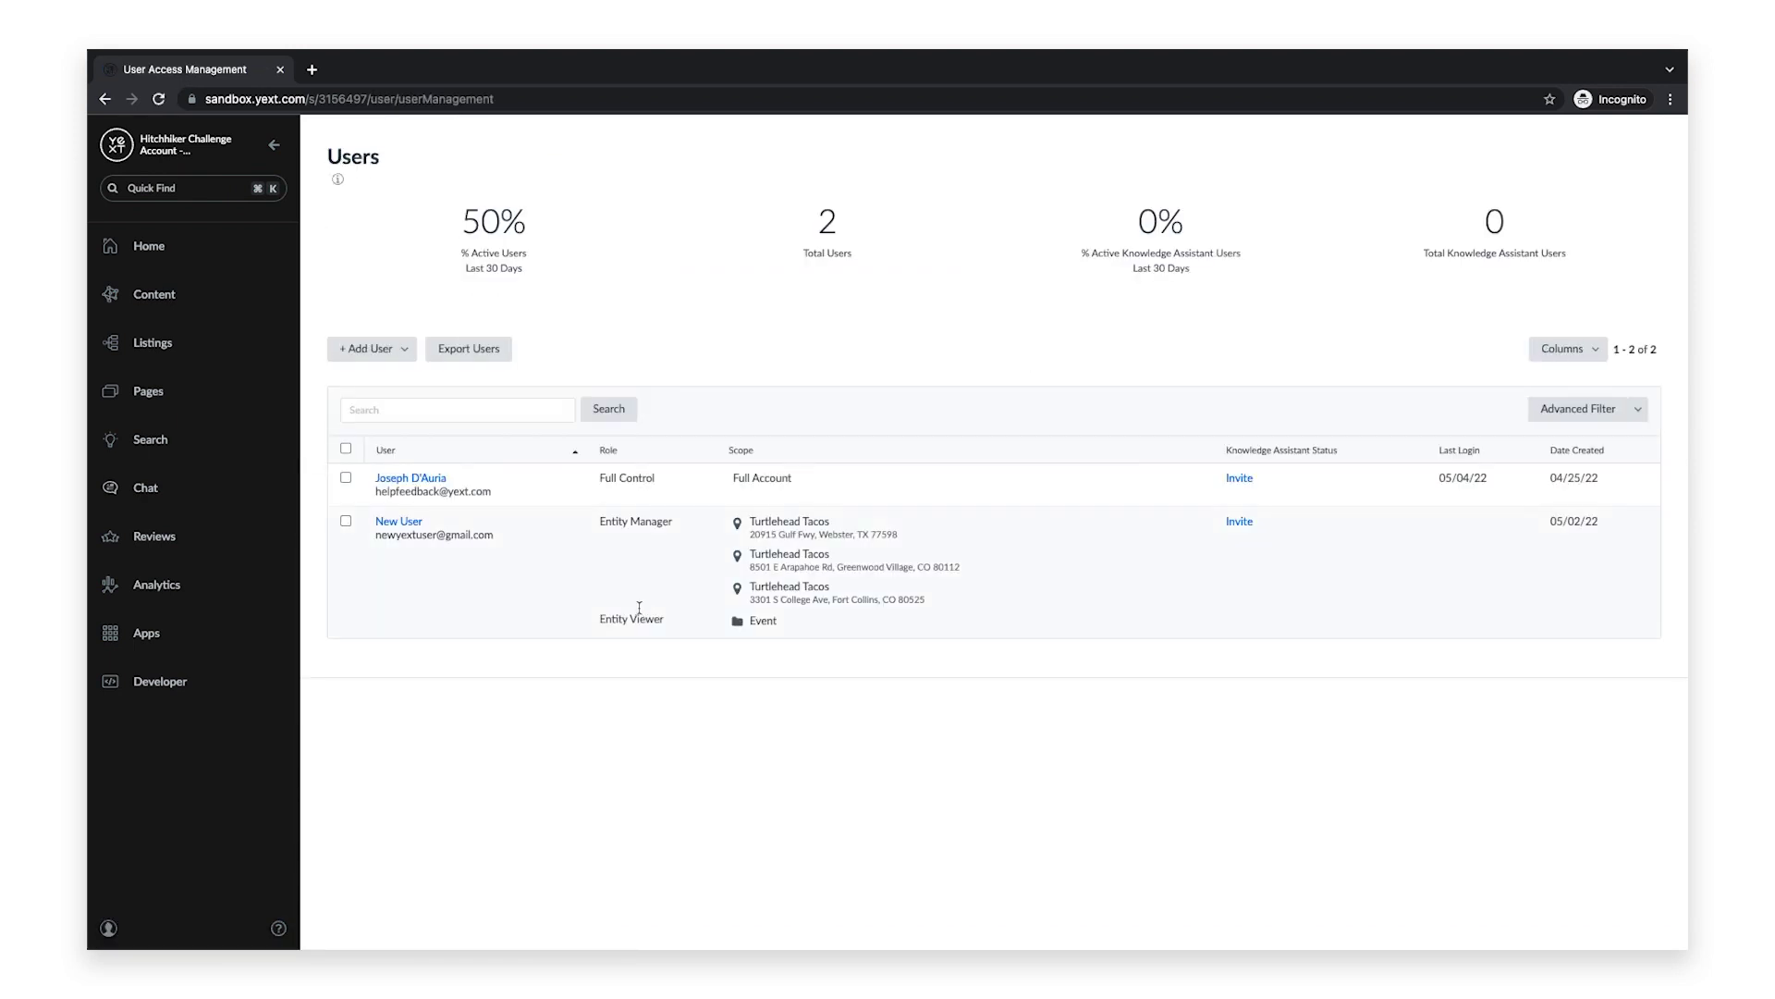
left_click(413, 528)
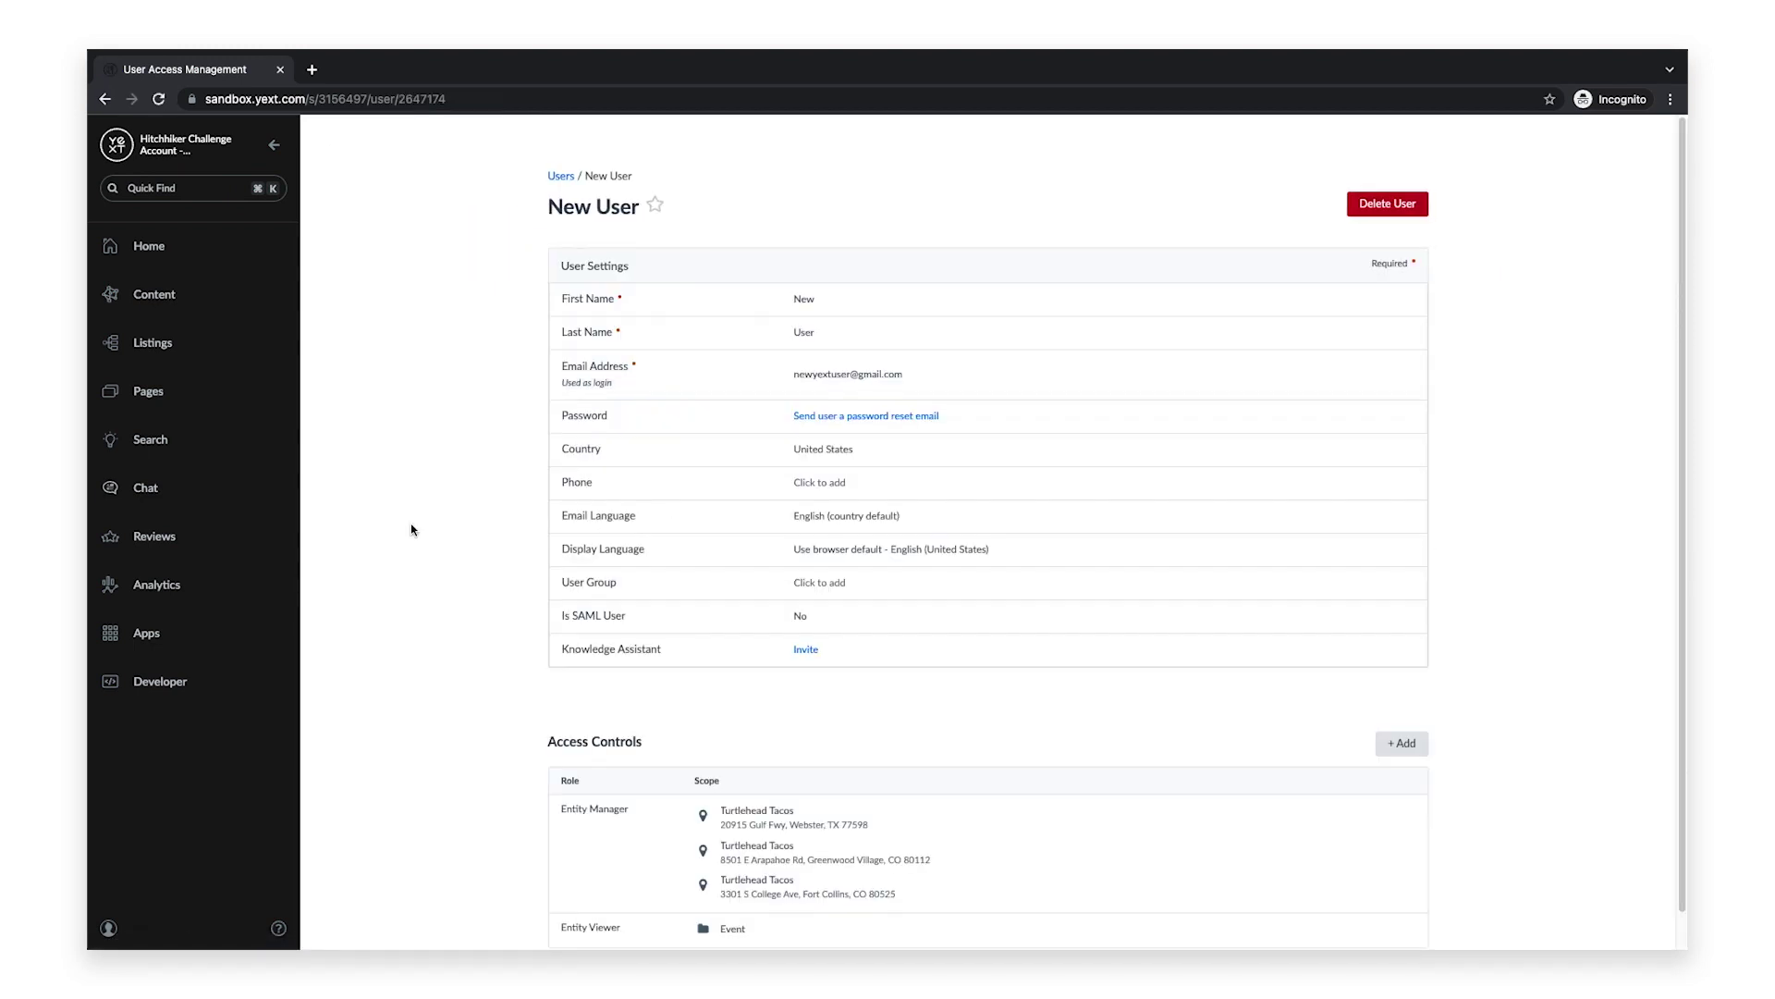
left_click(1401, 744)
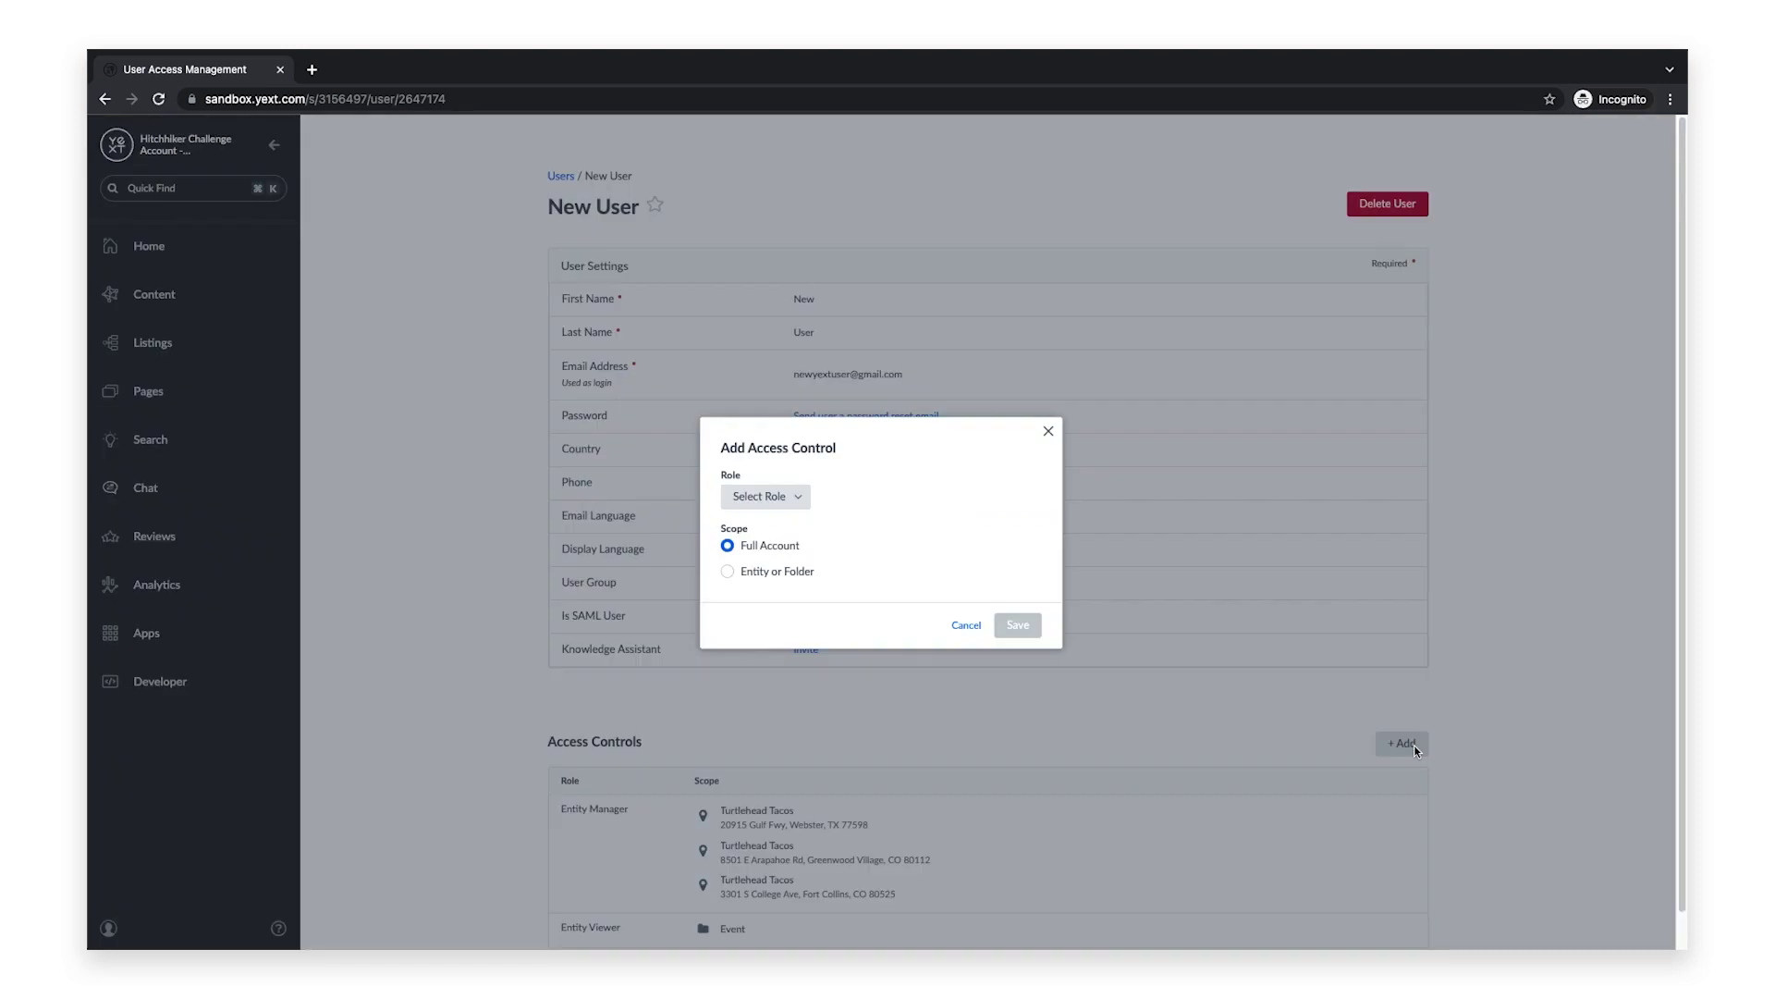
left_click(814, 497)
scroll(890, 618, "down", 8)
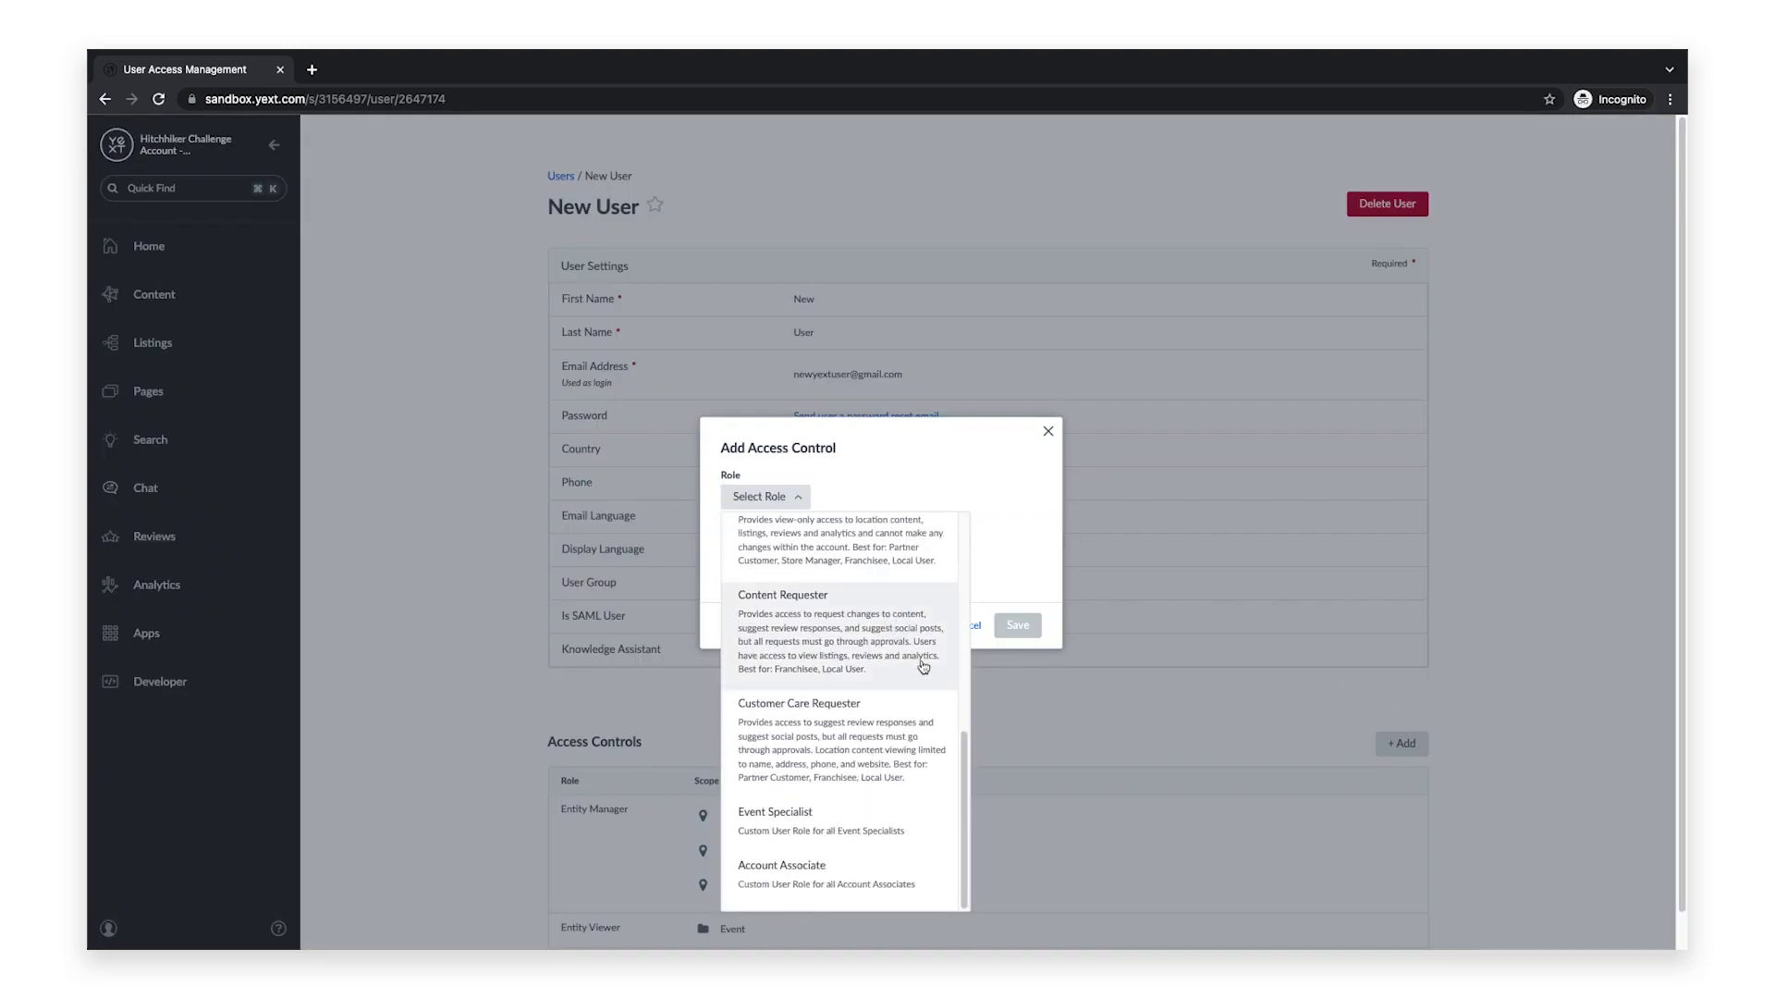
left_click(914, 864)
- Scope it to three Turtlehead Tacos restaurant entities and save
left_click(786, 571)
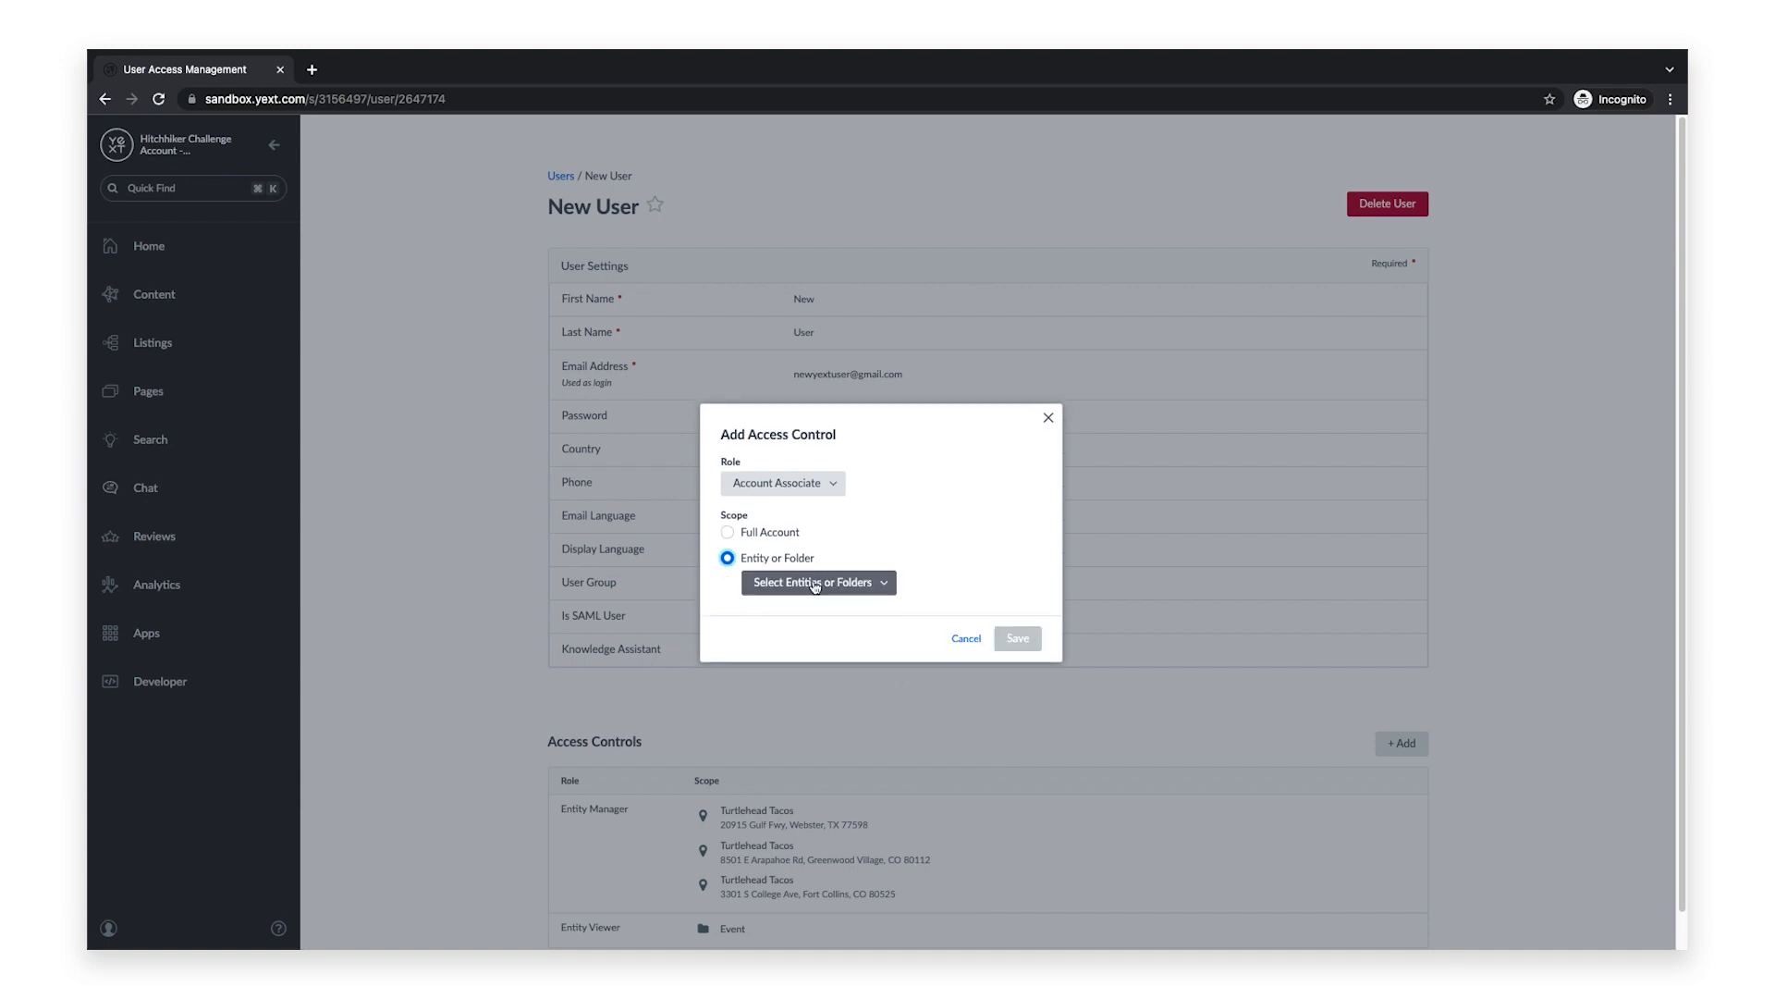
left_click(820, 581)
left_click(924, 335)
left_click(1026, 546)
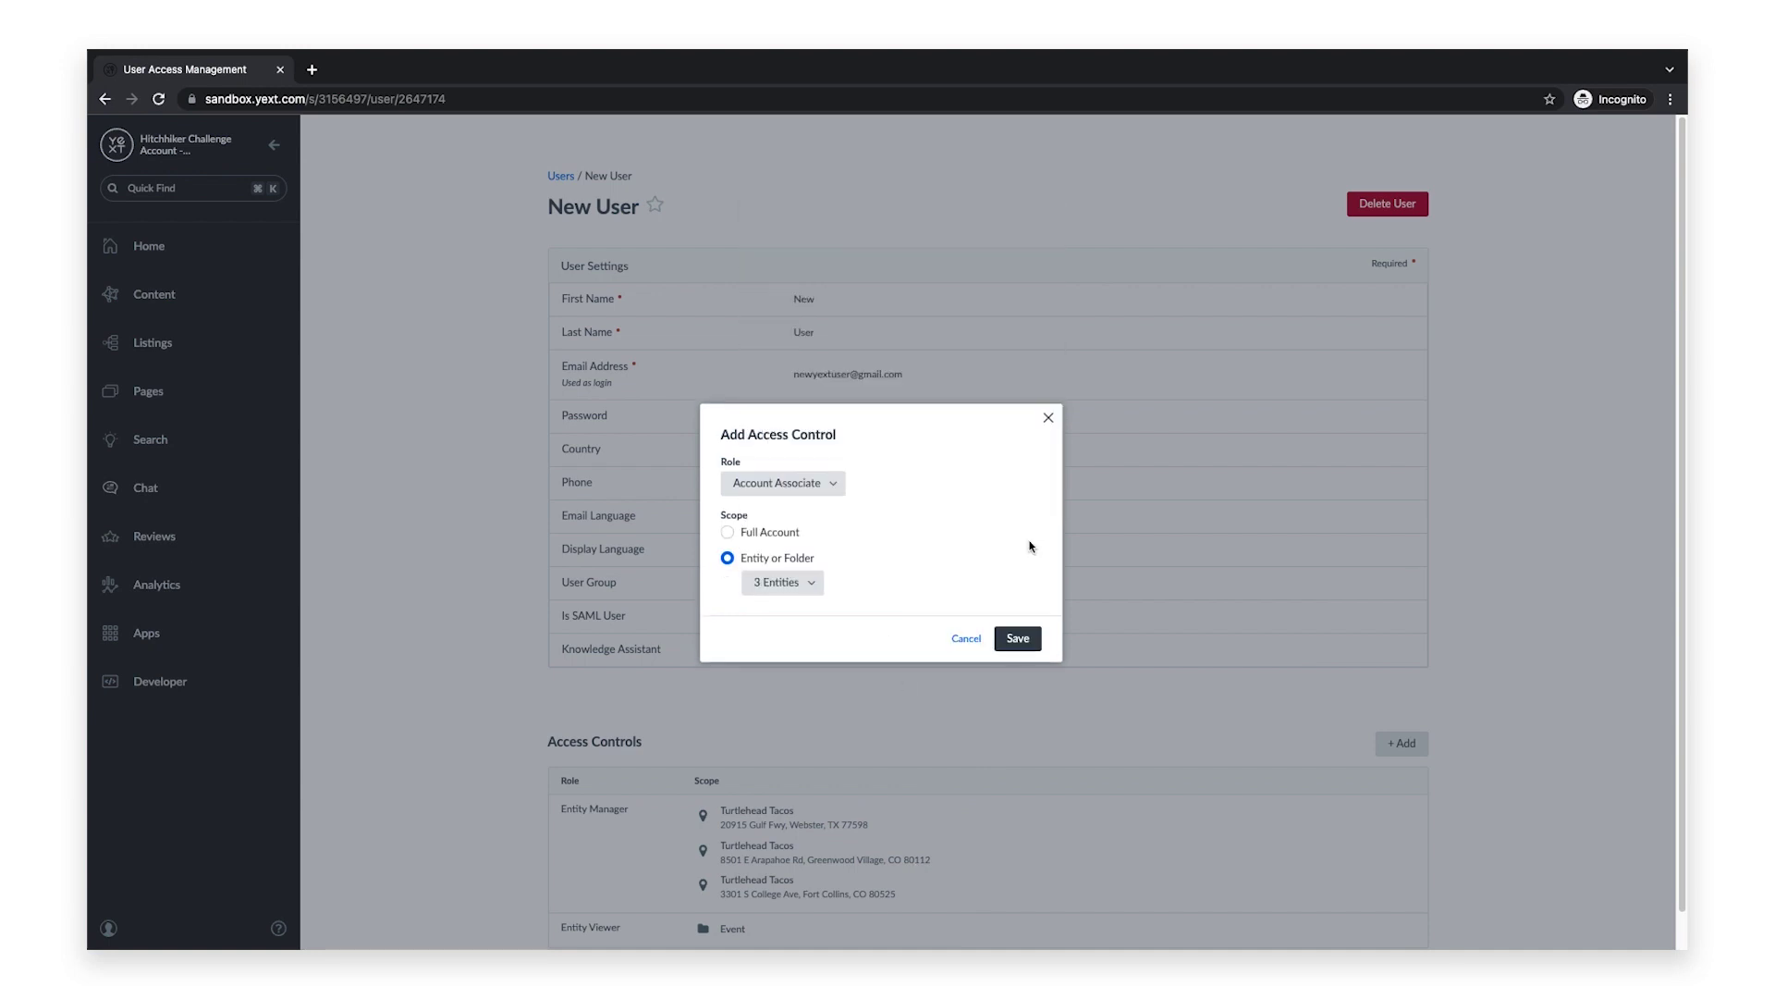
left_click(1018, 638)
scroll(1014, 647, "down", 2)
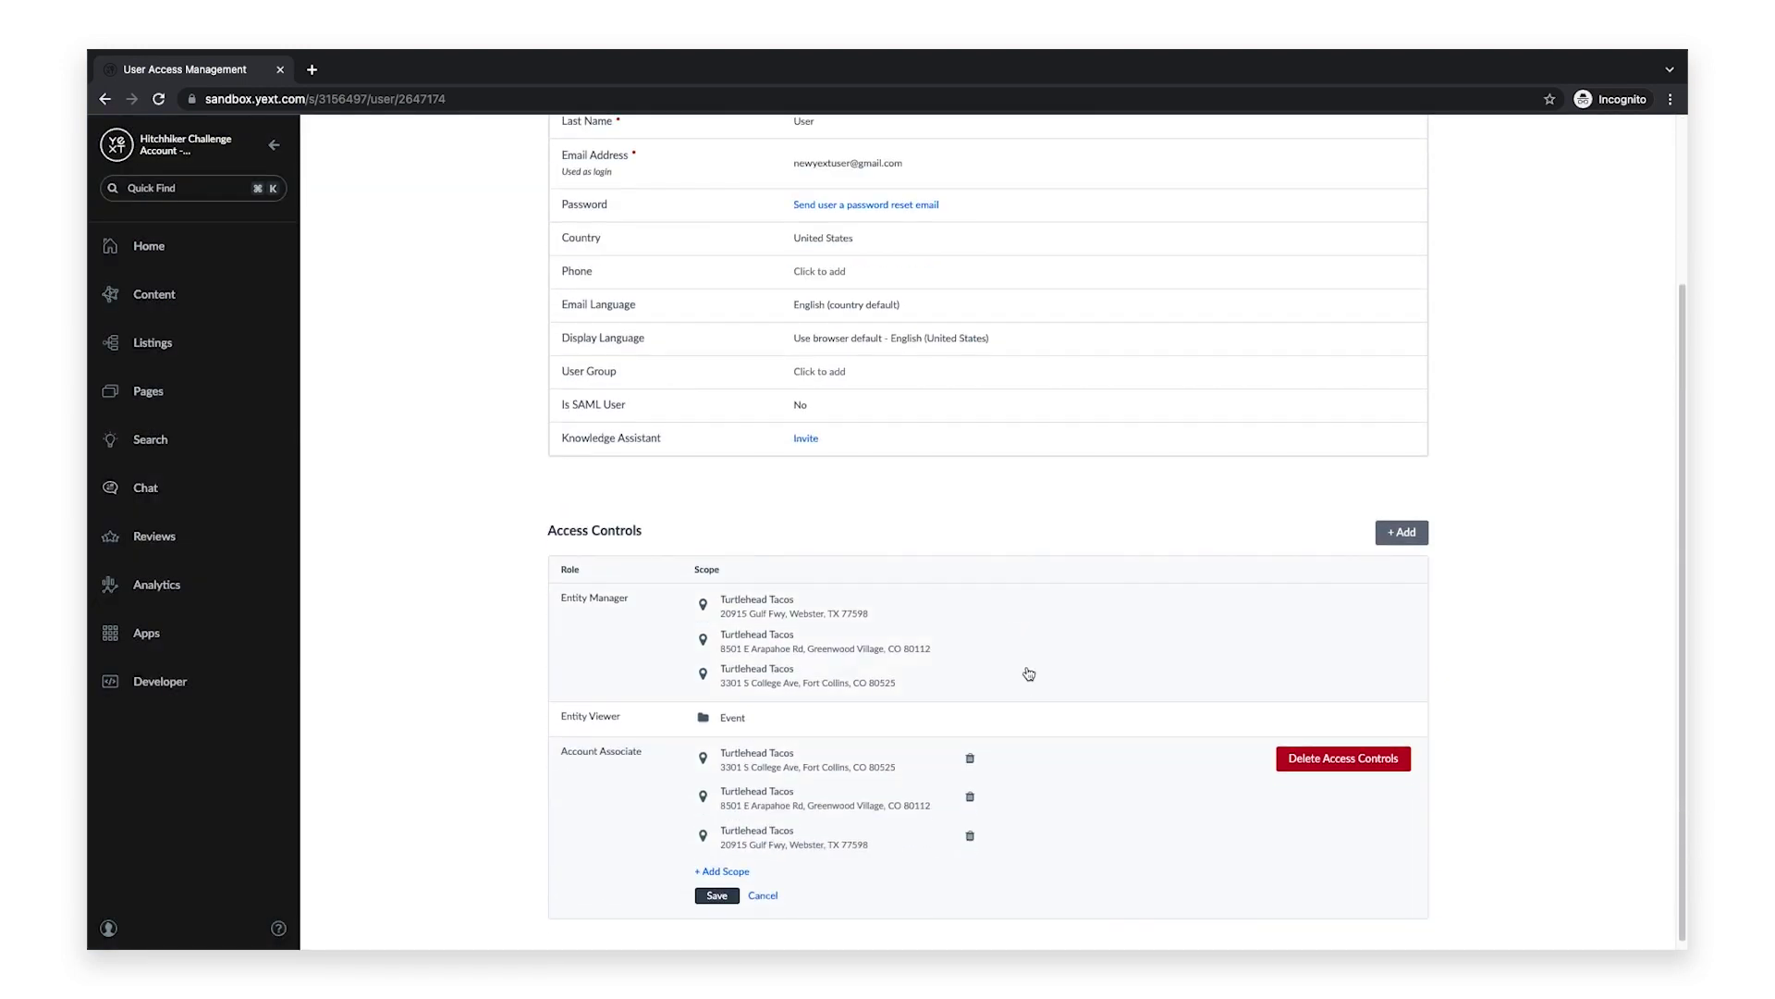
- Delete the Entity Viewer access control and save the Account Associate row
left_click(1043, 719)
left_click(1319, 731)
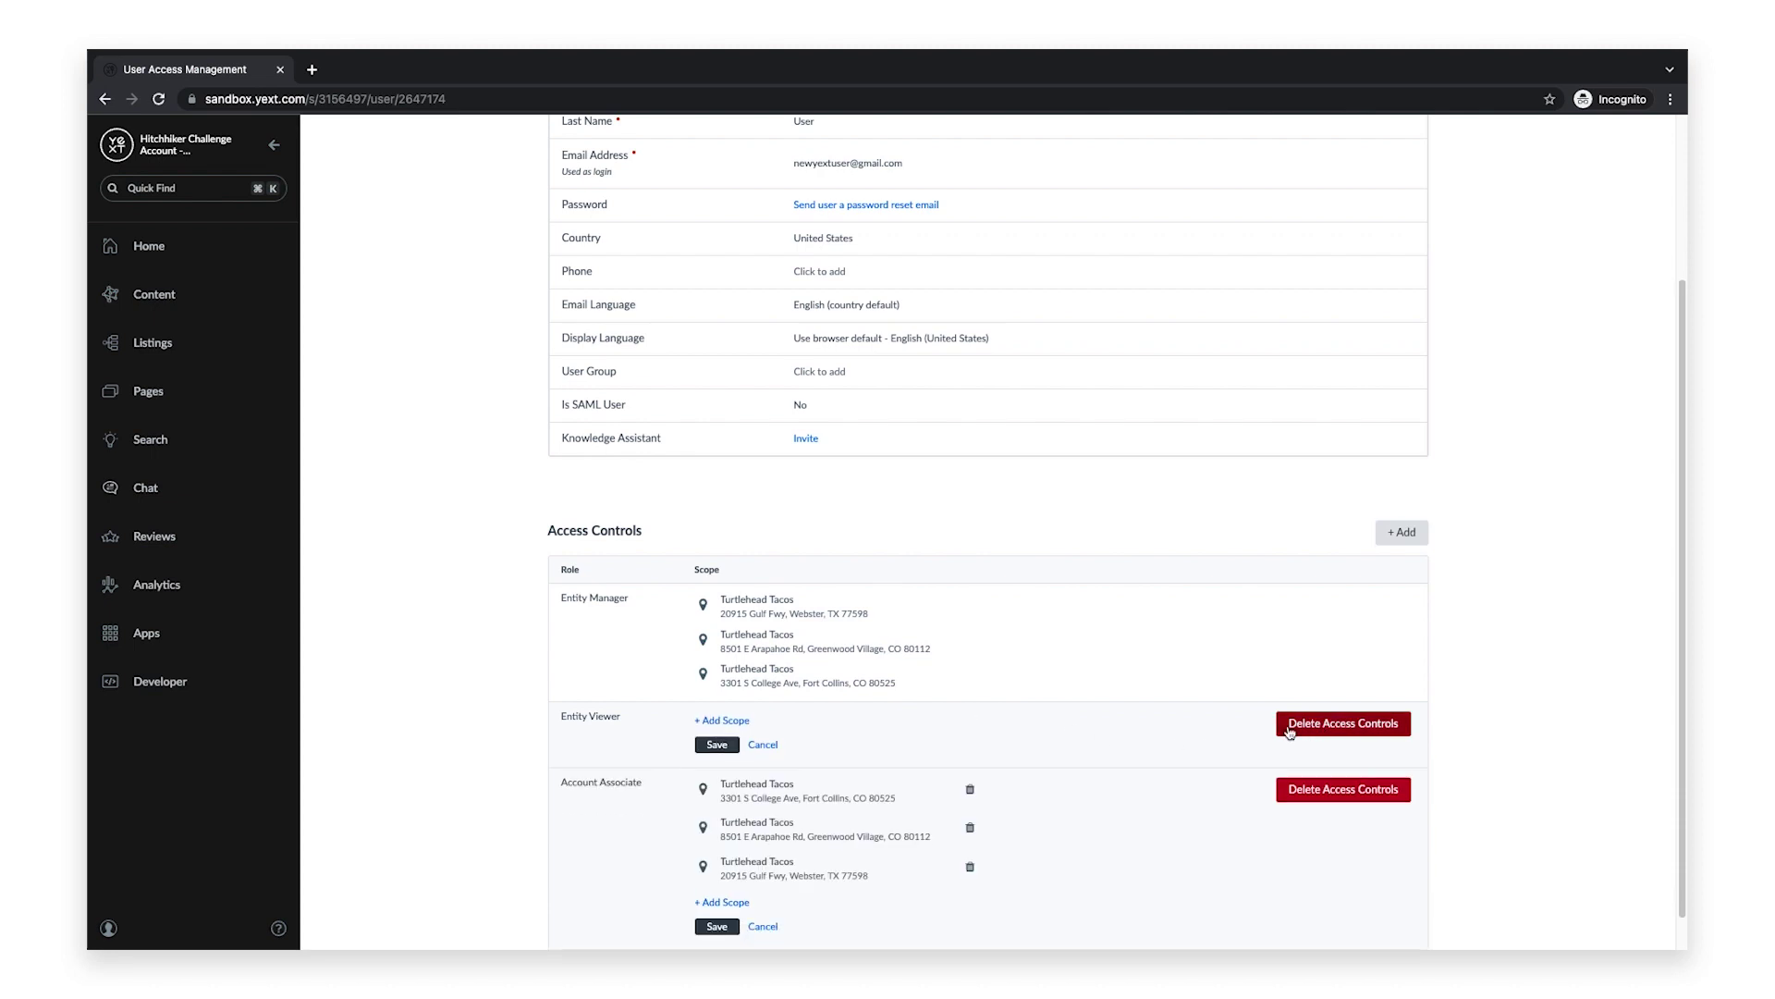
left_click(736, 749)
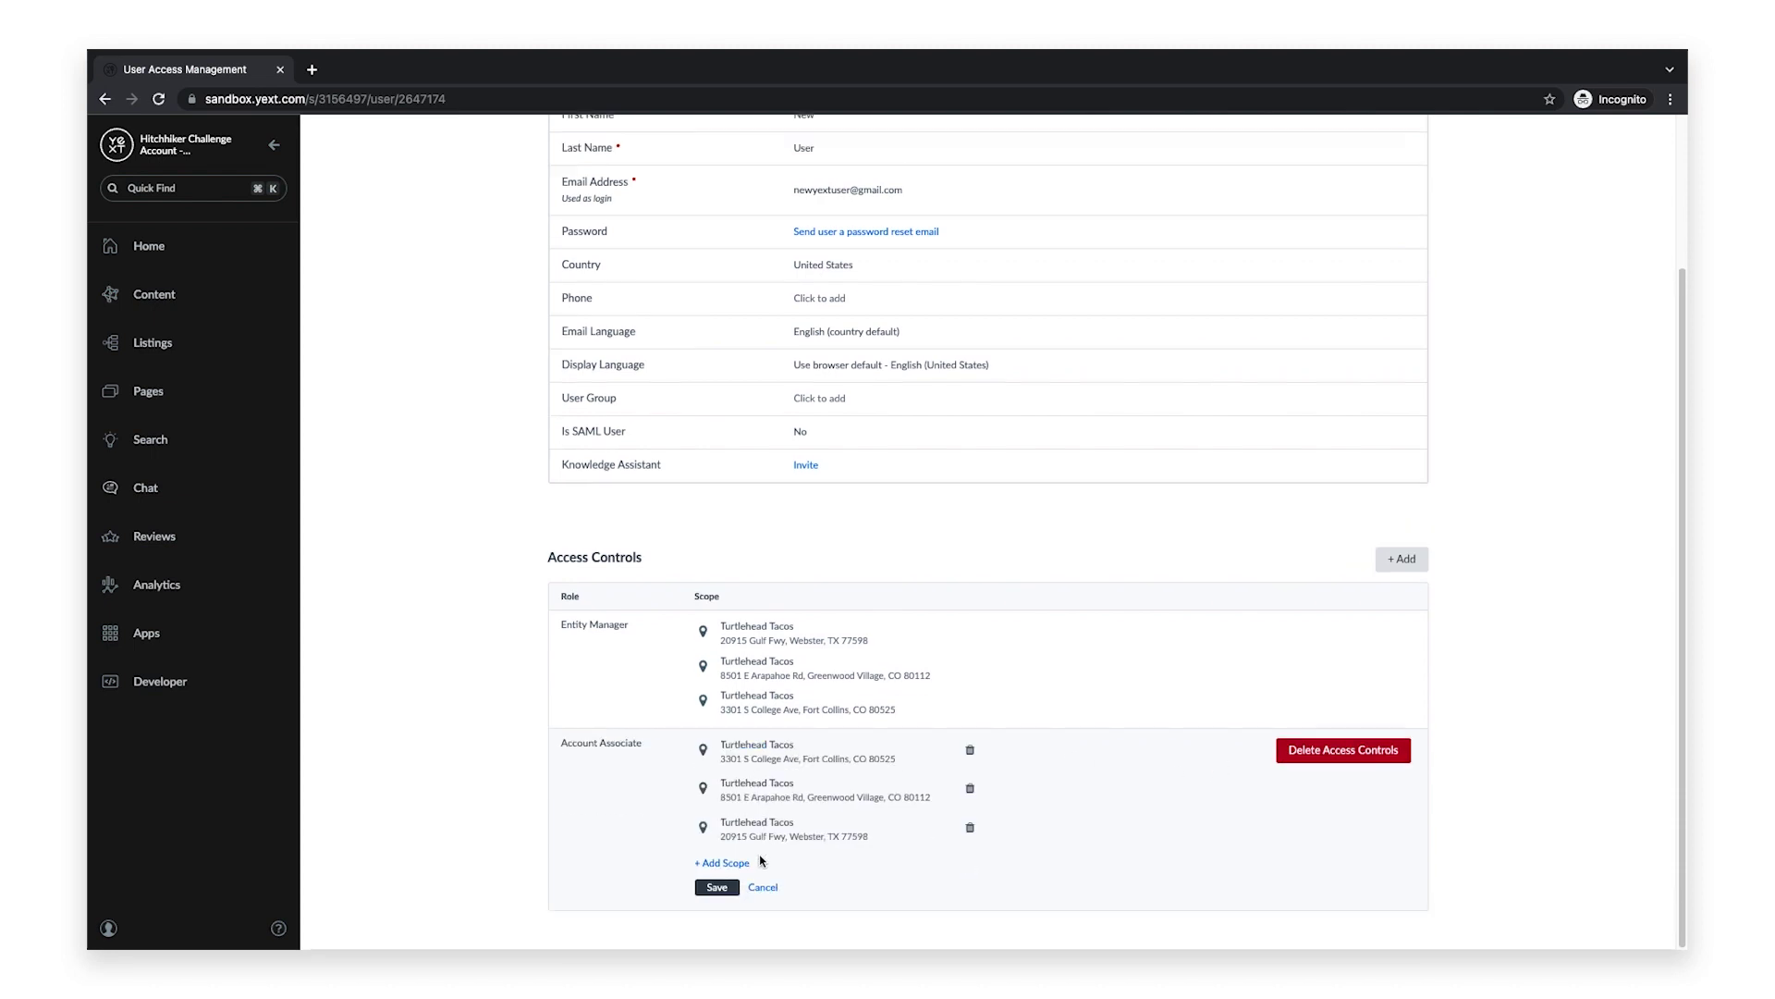
left_click(718, 886)
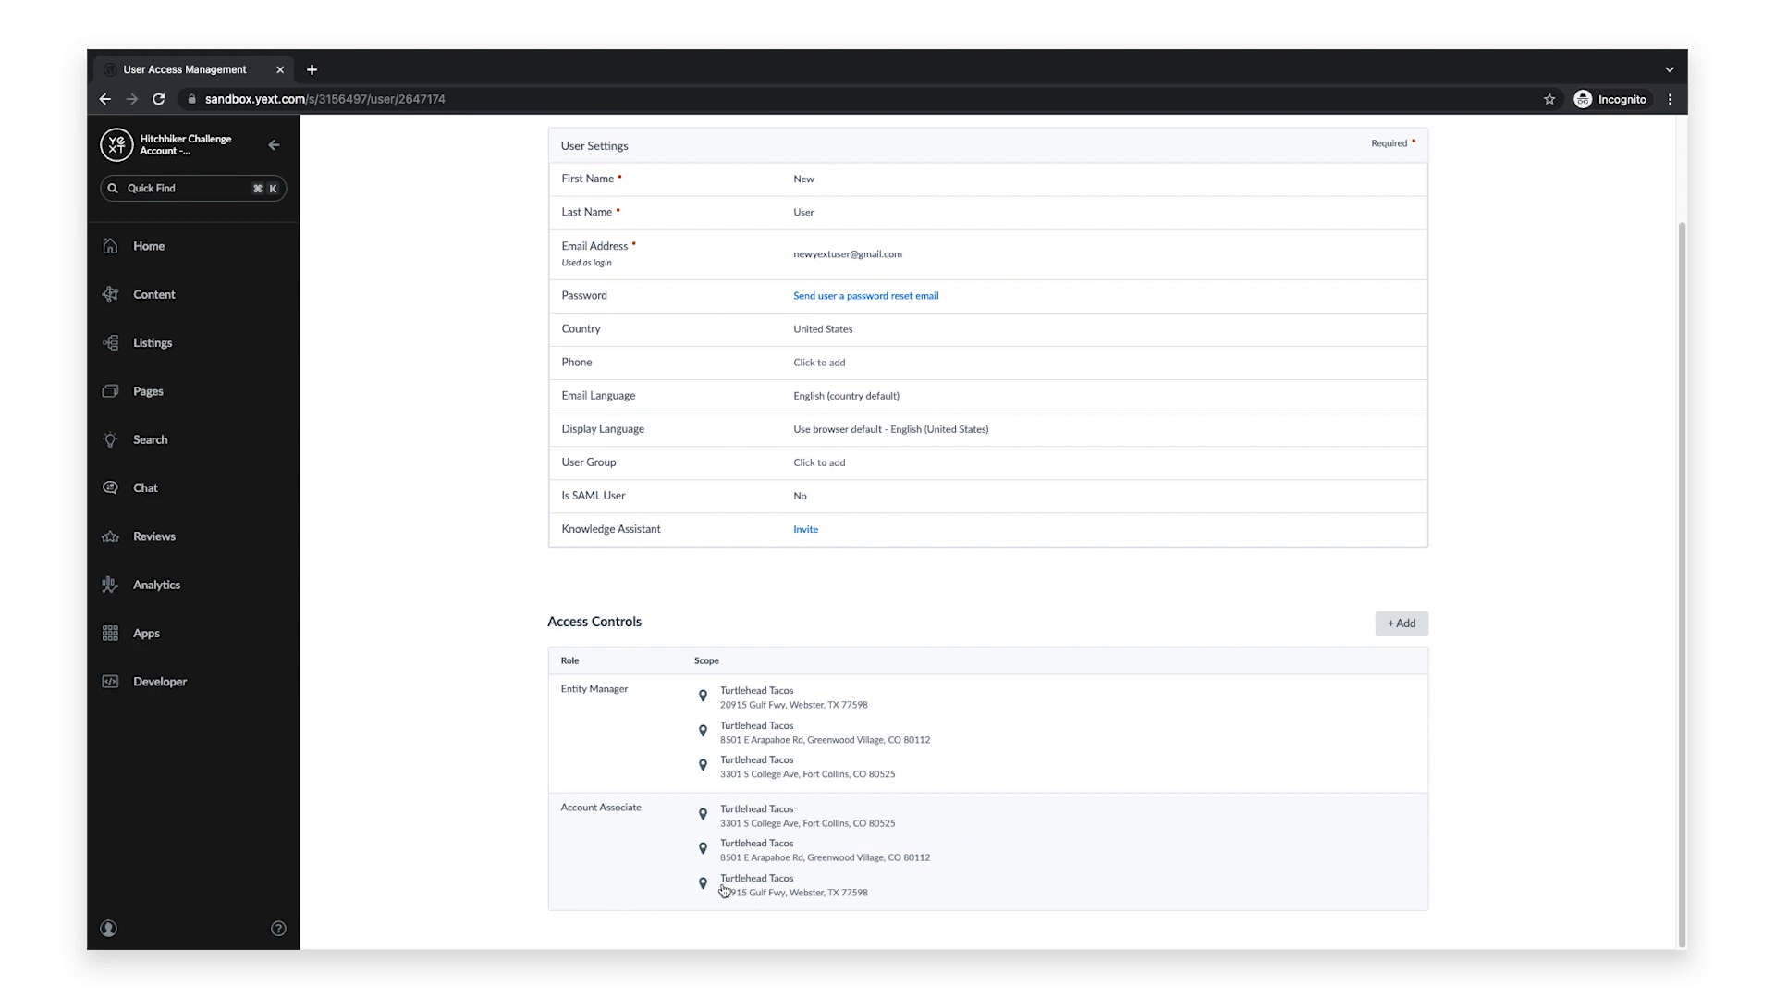